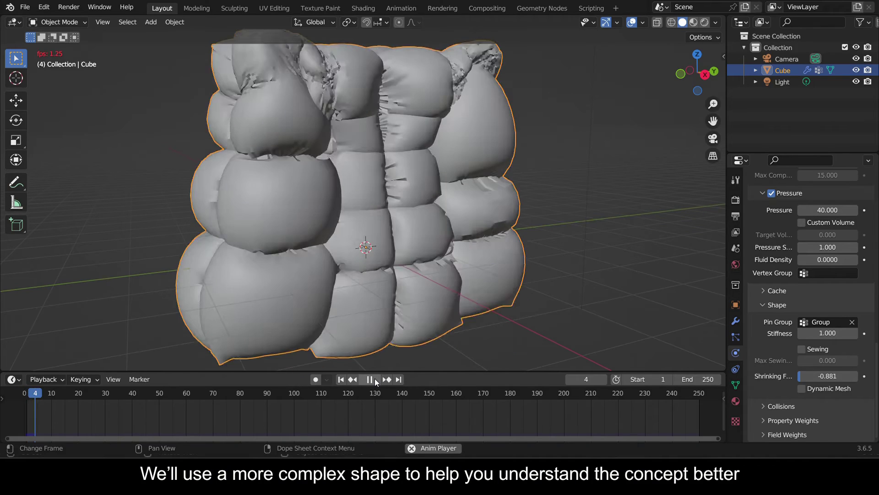
click(374, 379)
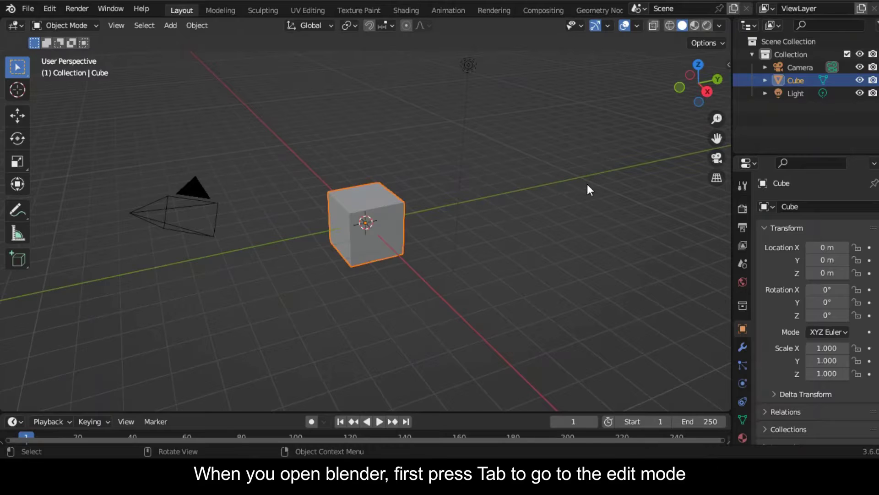
- Enter Edit Mode on the default cube and align the viewport to the right orthographic view
scroll(588, 185, up, 2)
scroll(588, 185, down, 1)
middle_drag(588, 185, 580, 182)
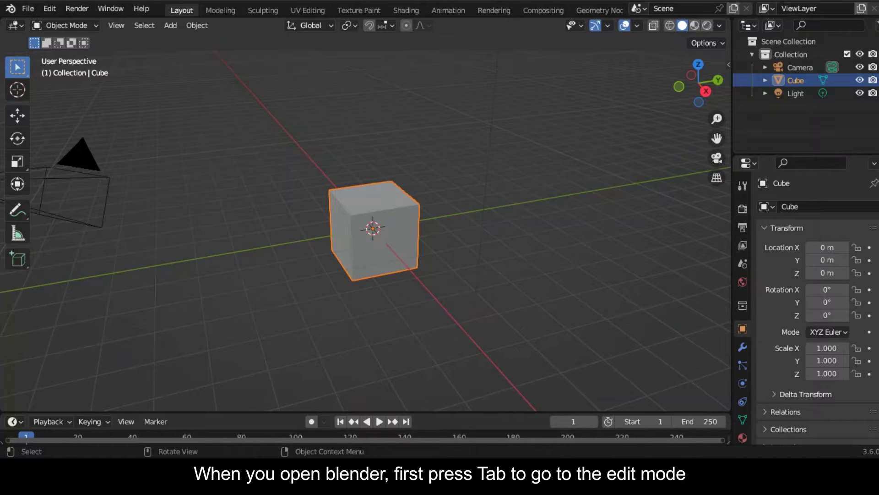
key(Tab)
scroll(420, 170, up, 2)
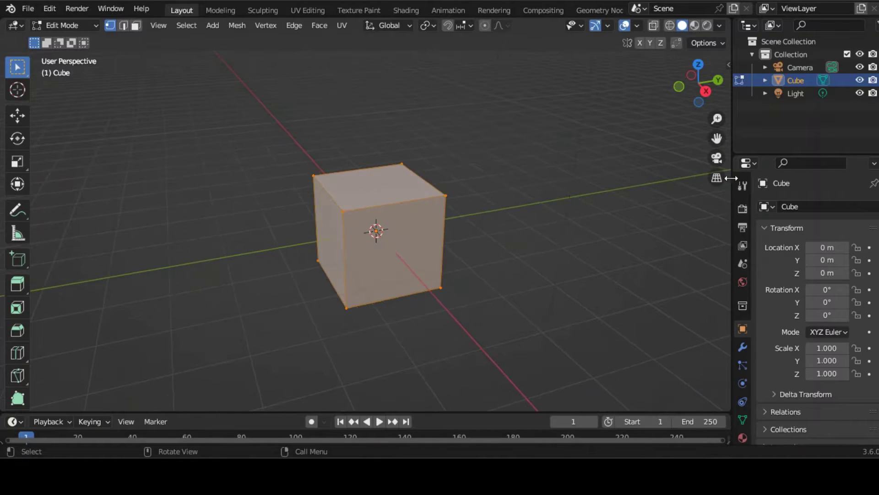
drag(717, 139, 759, 195)
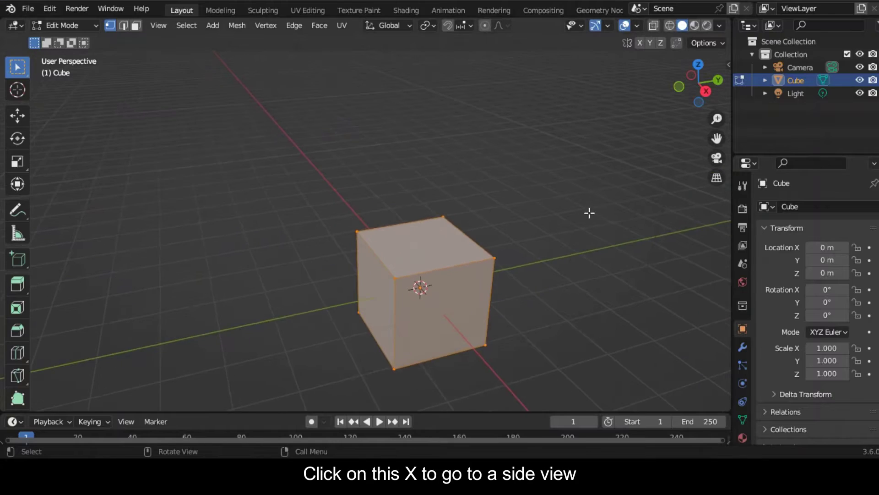
click(705, 91)
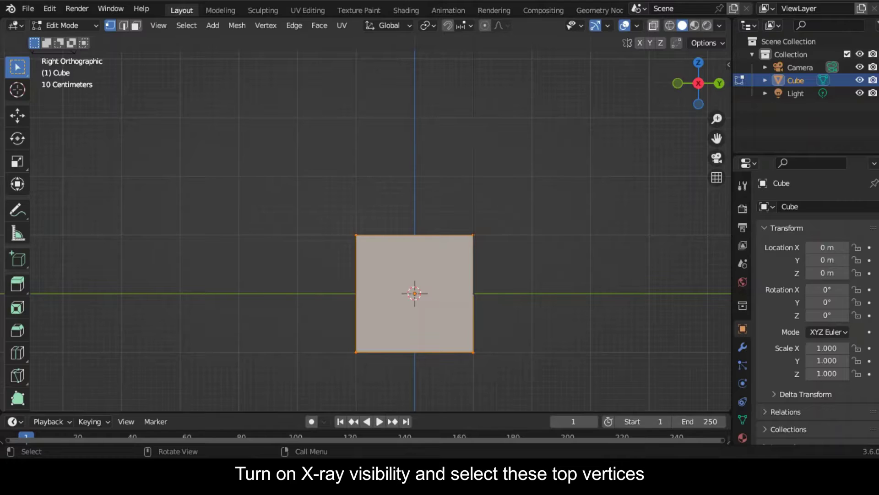
- Enable X-ray, select the cube's top vertices and lower them along Z to just below the origin
click(654, 26)
drag(342, 199, 514, 306)
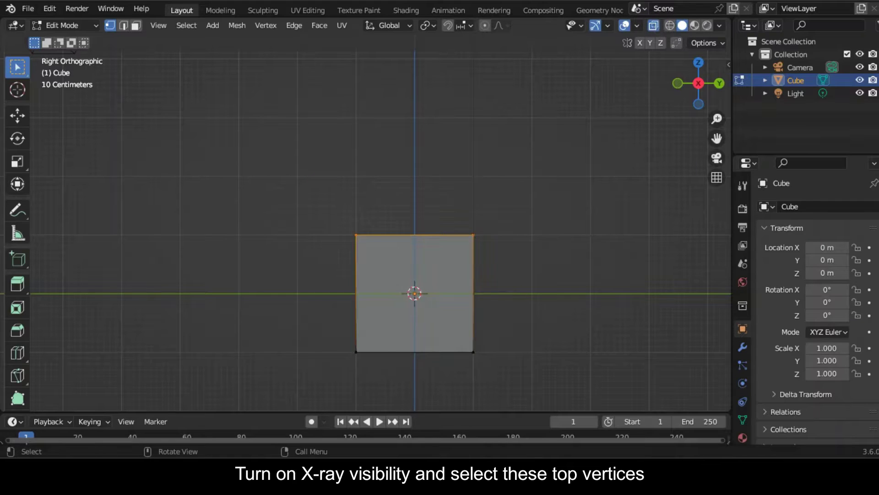
key(g)
key(z)
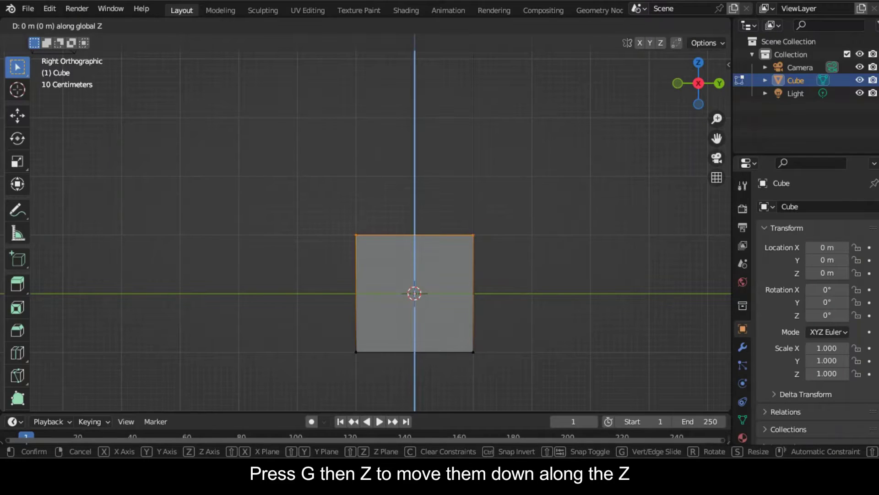
click(526, 347)
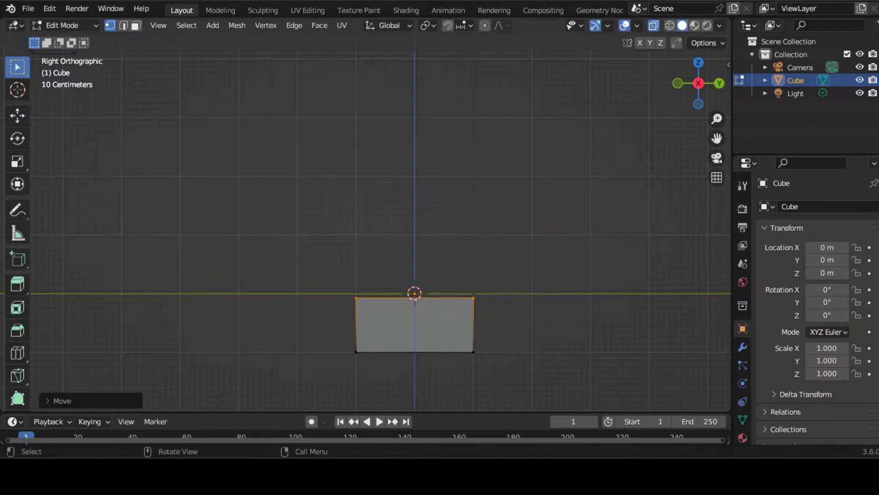
- Extrude the top vertices upward by about the height of the base block and scale them down slightly to taper the new section
scroll(366, 224, up, 2)
drag(717, 138, 691, 80)
key(e)
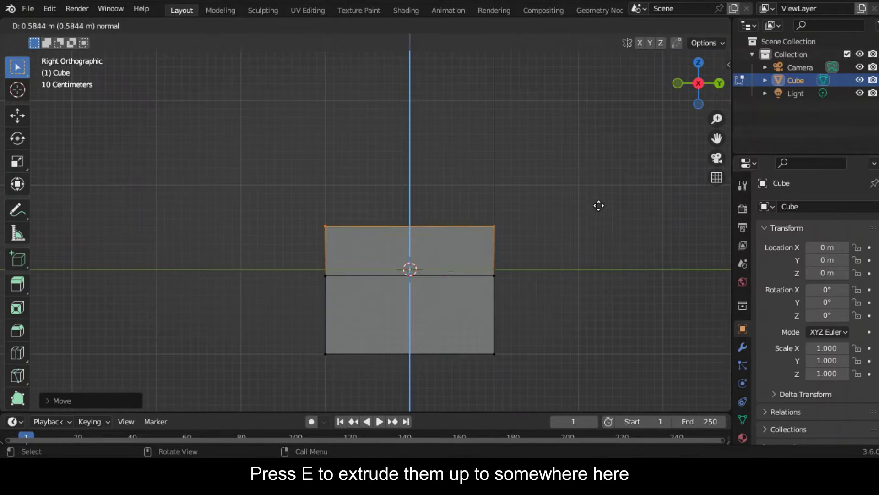
click(614, 180)
key(s)
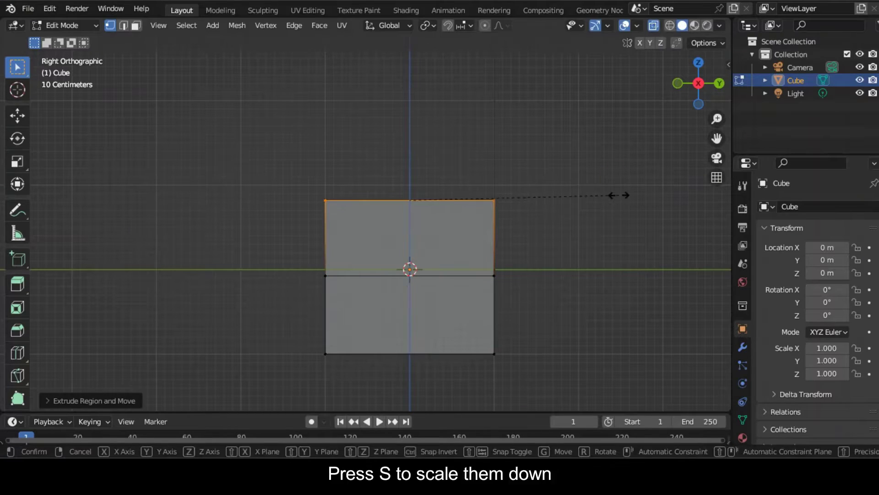
click(572, 198)
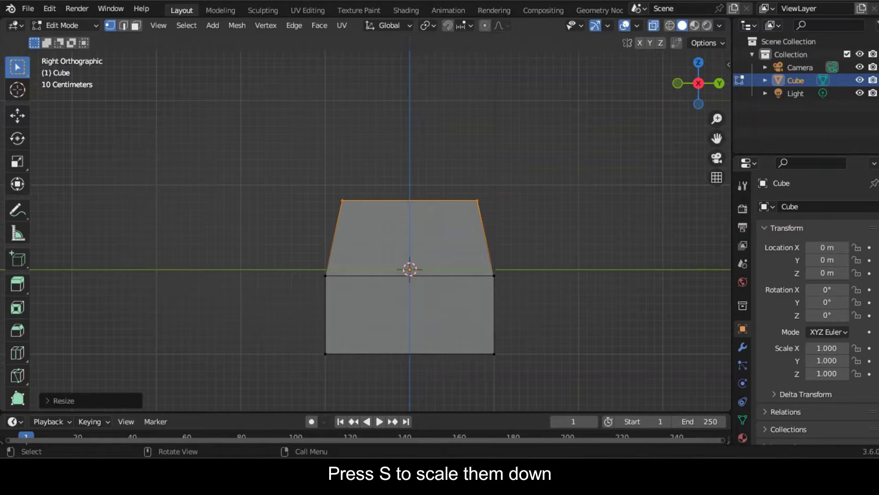
- Extrude the top vertices upward again and scale them to about 0.88 to narrow the third section
scroll(579, 205, down, 1)
key(e)
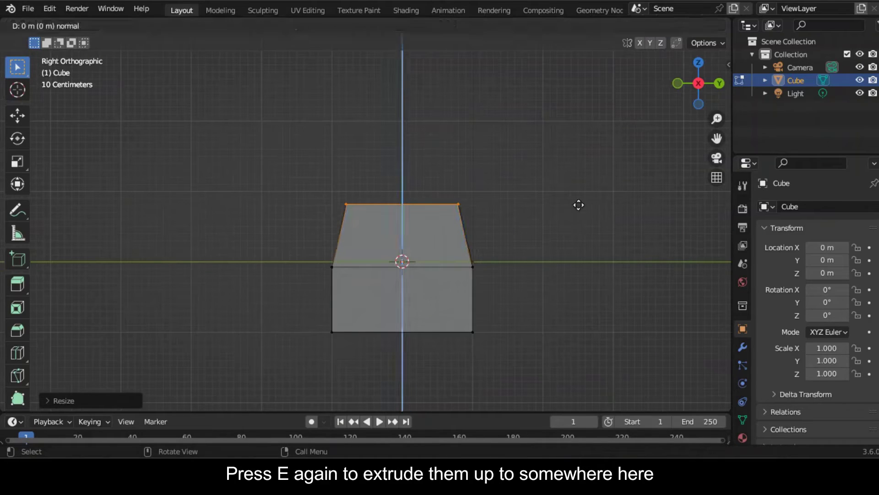
key(Return)
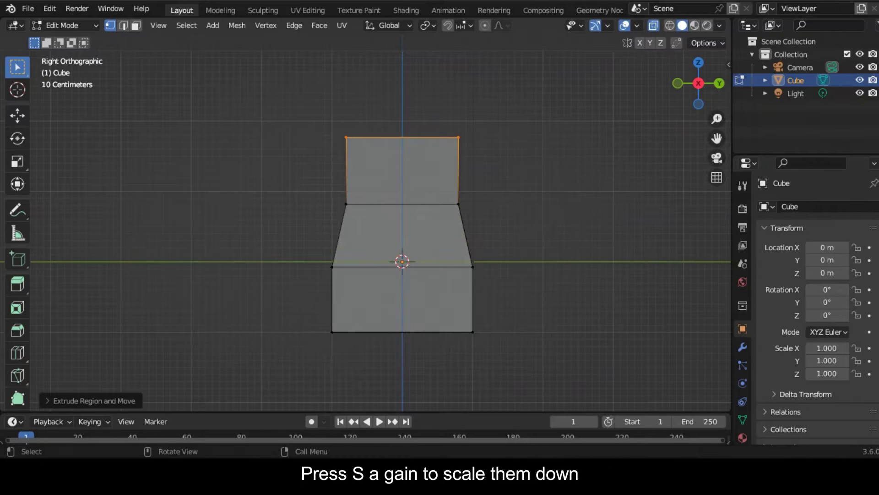
key(s)
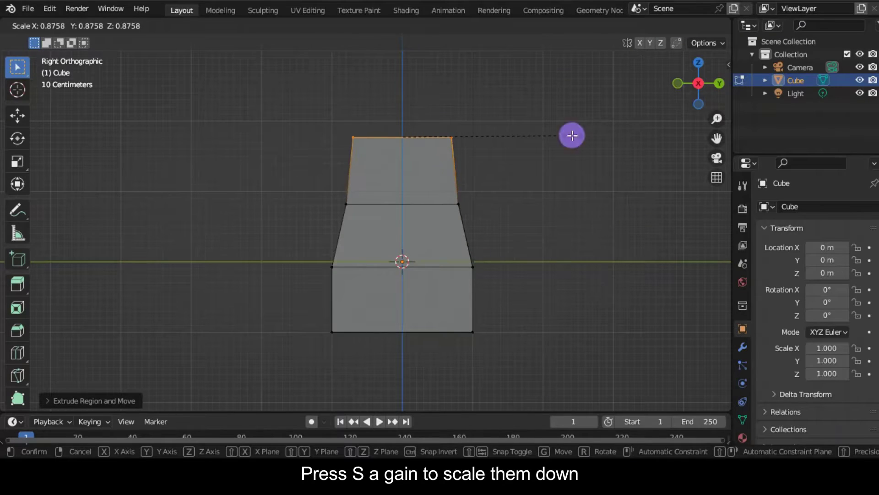
click(572, 135)
- Extrude the top vertices upward into a taller fourth section and add a centred horizontal edge loop across it
drag(716, 138, 730, 166)
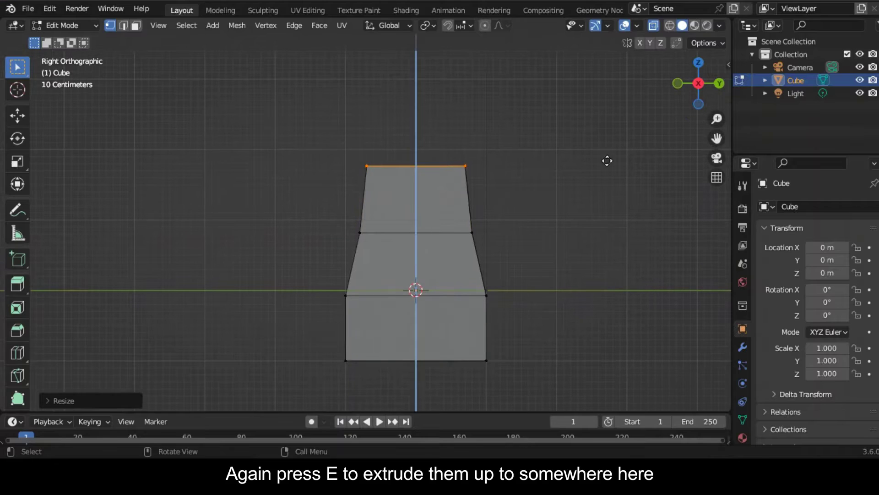
key(e)
click(641, 69)
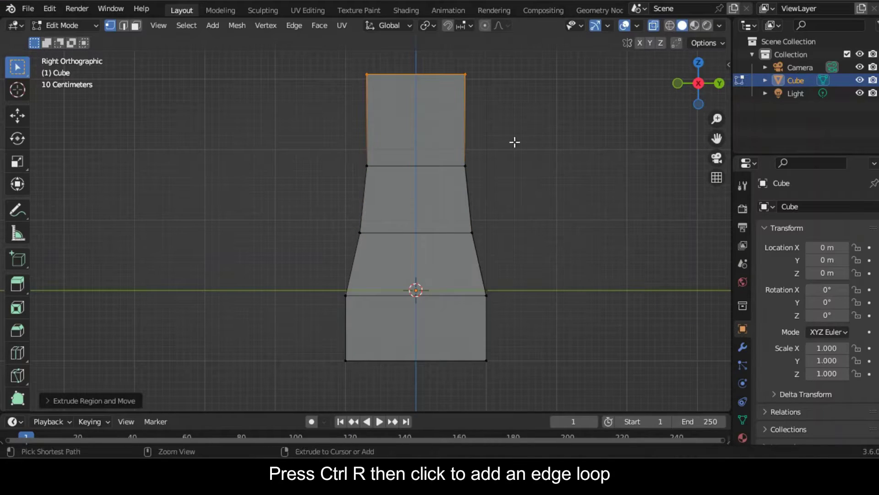
key(ctrl+r)
click(485, 134)
right_click(485, 133)
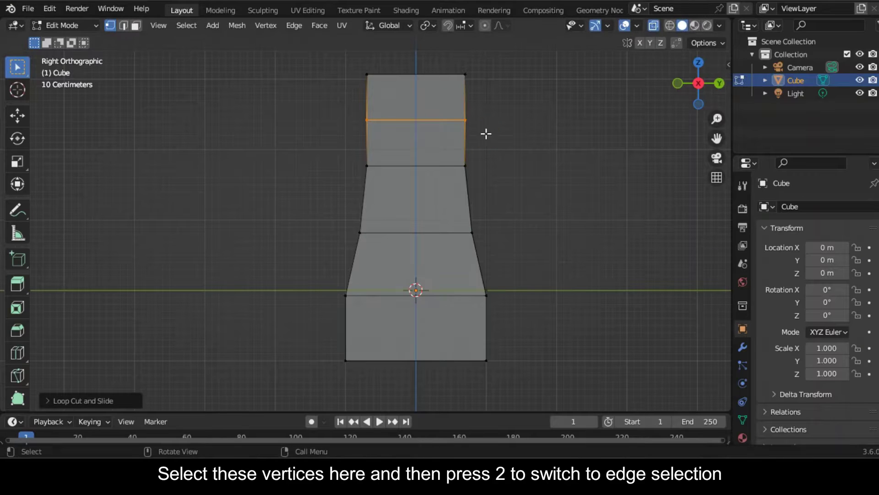
- Extrude the side edges of the uppermost section in place and scale them apart along Y to form two horizontal arms
drag(450, 60, 517, 145)
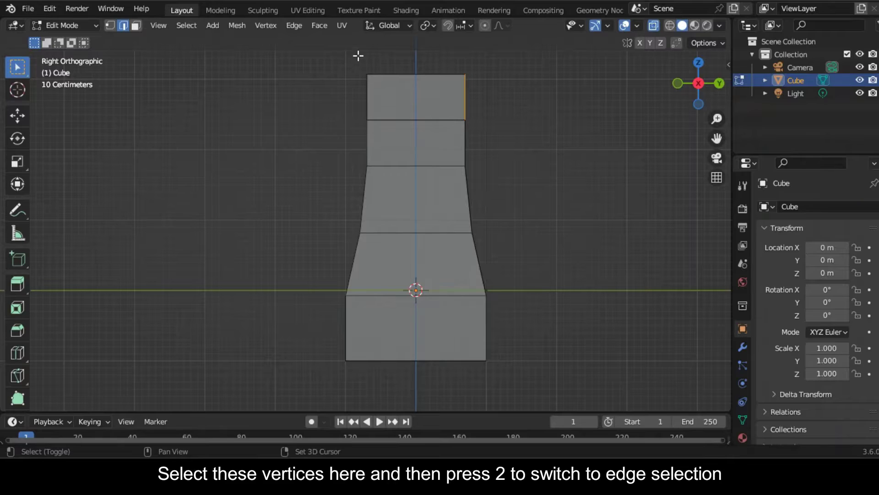
shift+drag(341, 59, 390, 124)
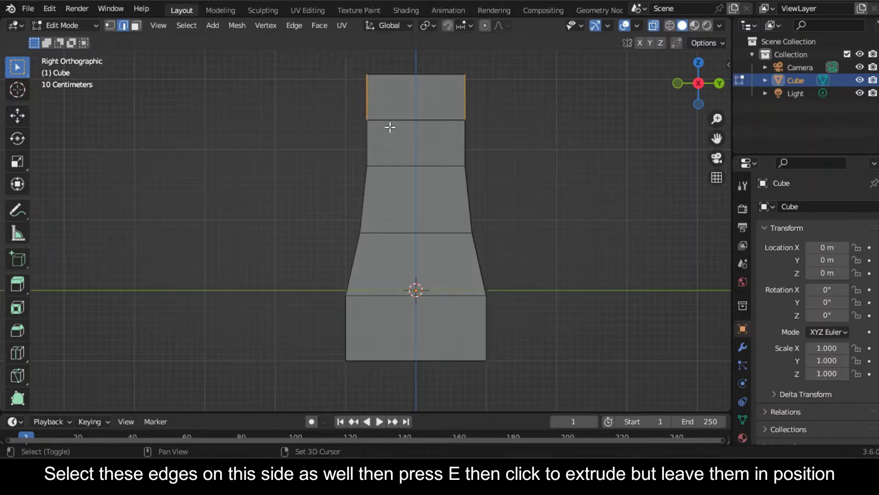
key(e)
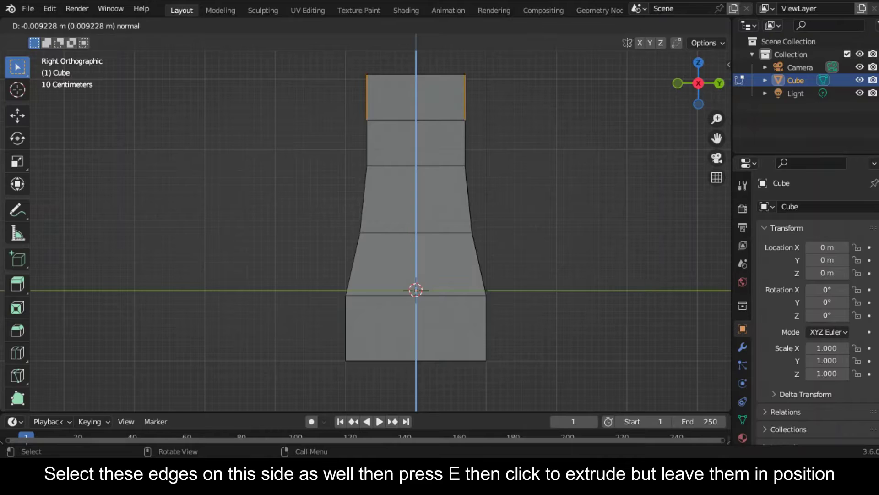
click(491, 129)
key(s)
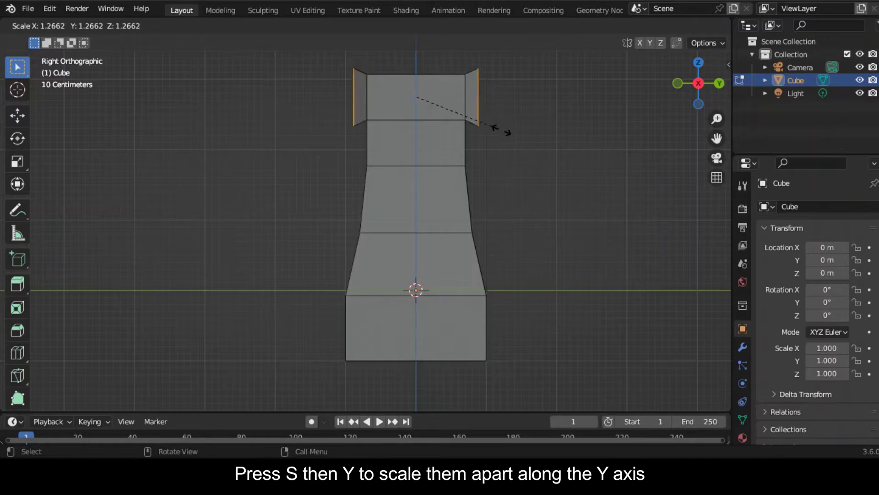
key(y)
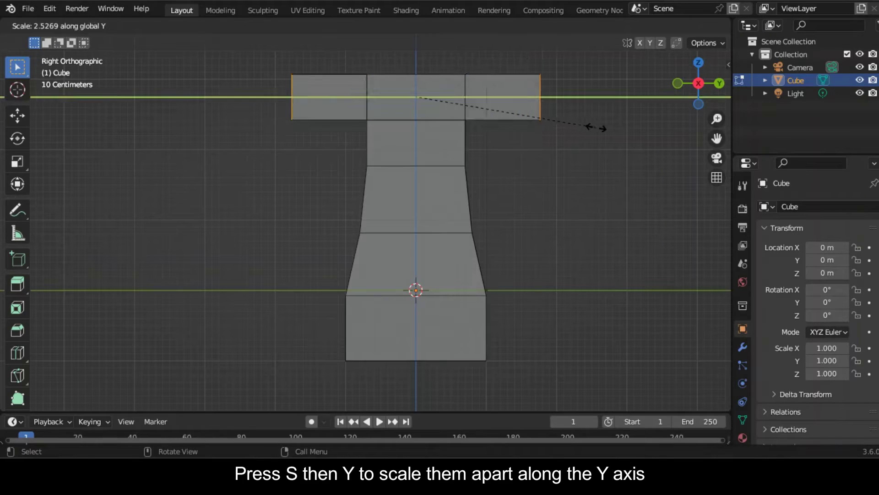
click(607, 132)
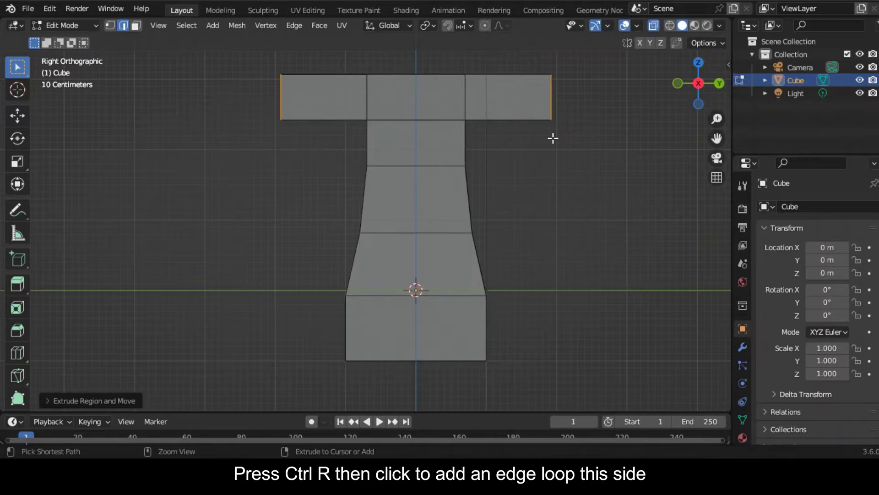
- Add a vertical edge loop at the middle of each of the two arms
key(ctrl+r)
click(523, 115)
click(523, 115)
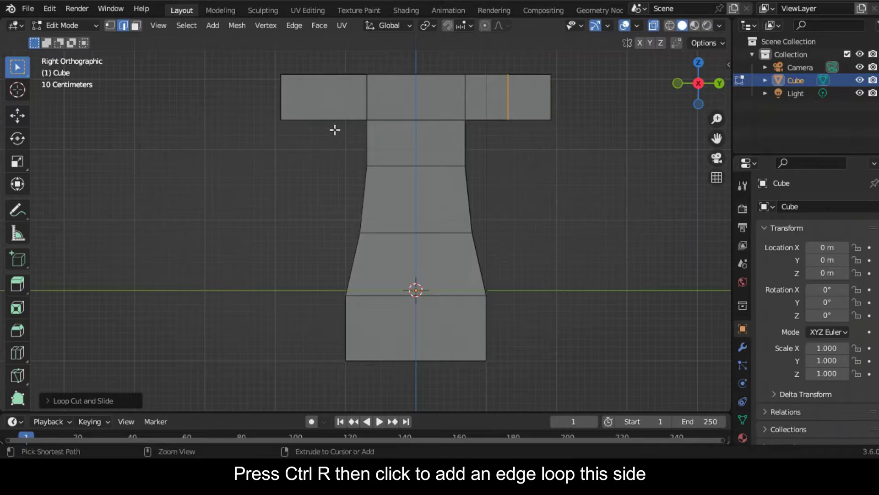
key(ctrl+r)
click(305, 116)
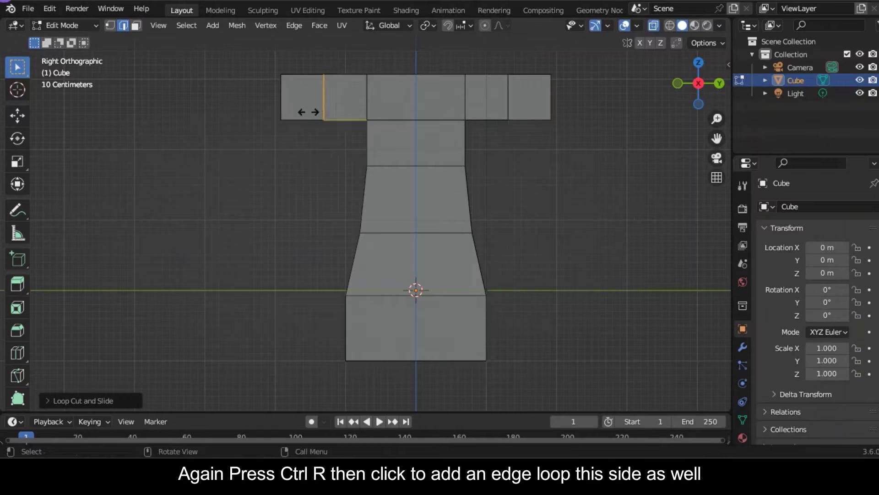
click(308, 112)
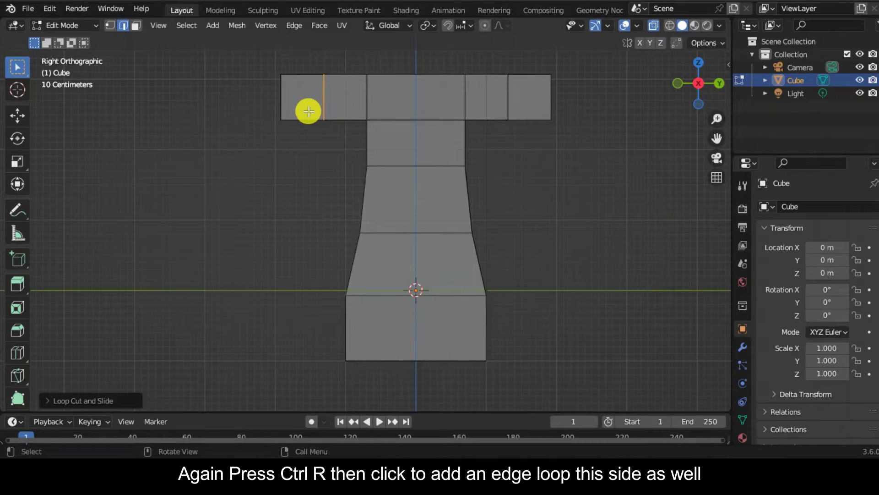
- Extrude the outer lower edges of both arms down to the body's bottom level and scale the ends up slightly so the sleeves flare outward
drag(267, 110, 328, 165)
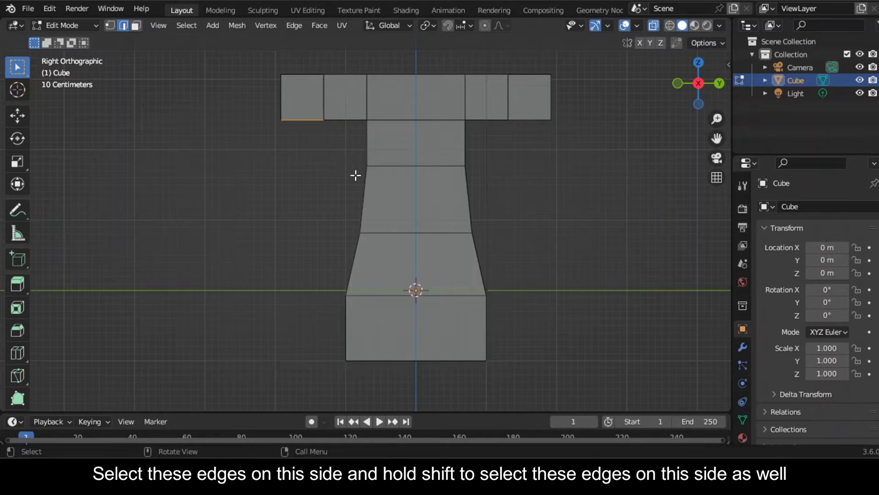
shift+drag(503, 112, 567, 165)
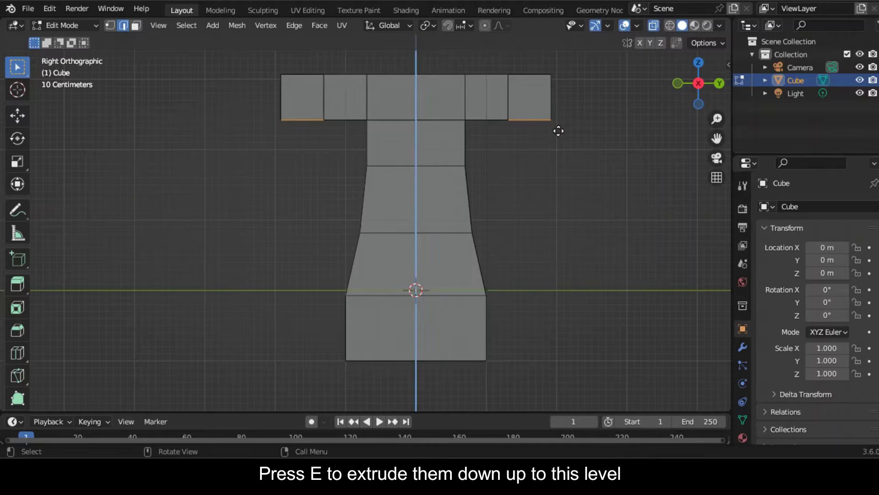
key(e)
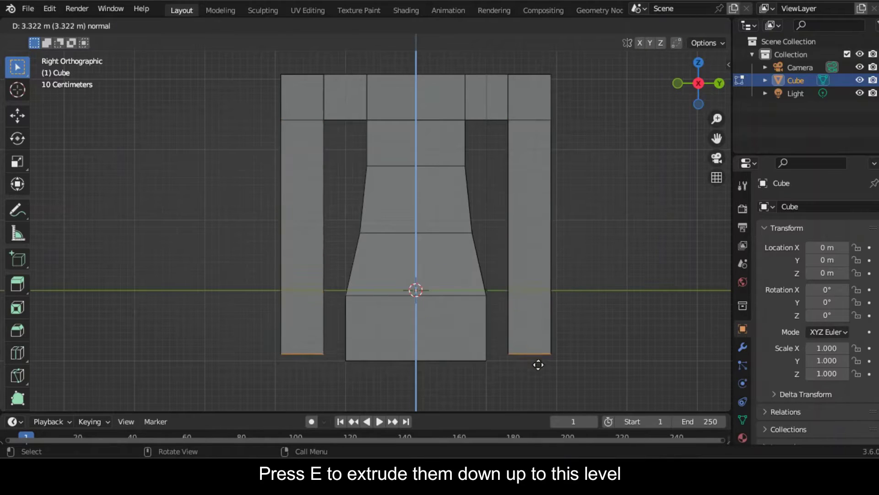
click(538, 370)
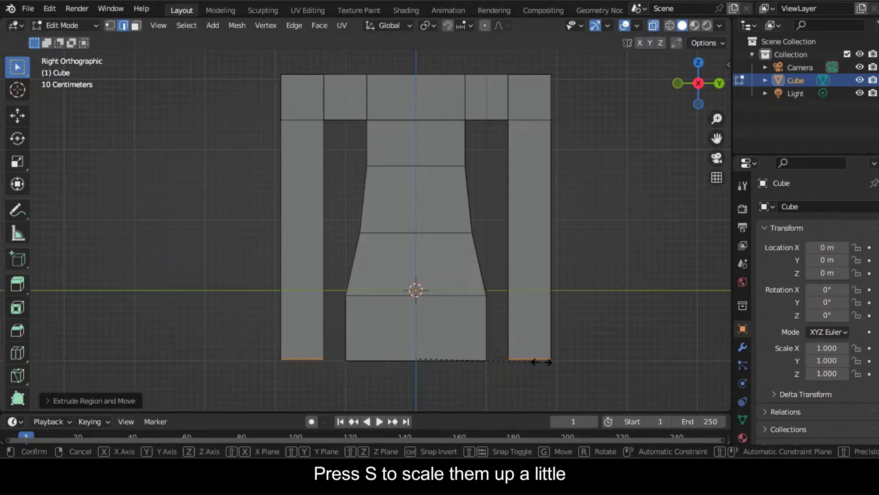
key(s)
click(571, 368)
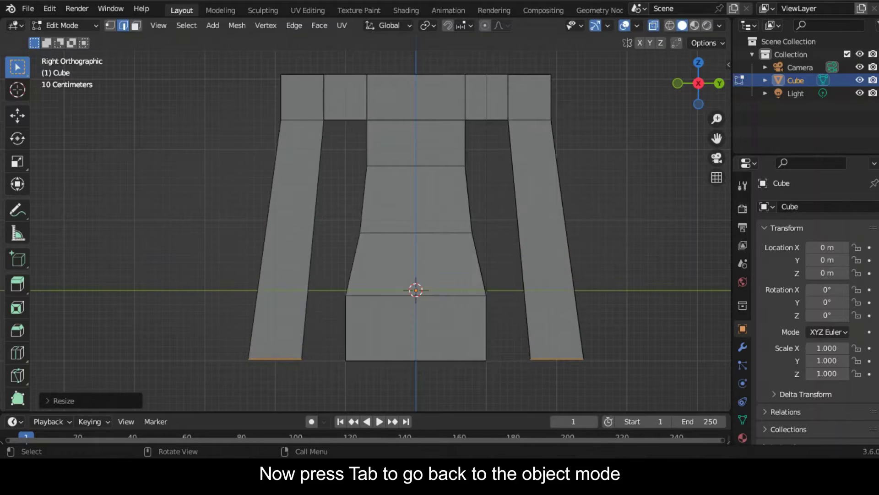
- Return to Object Mode and turn off X-ray to show the finished jacket shape as solid
drag(696, 91, 630, 271)
key(Tab)
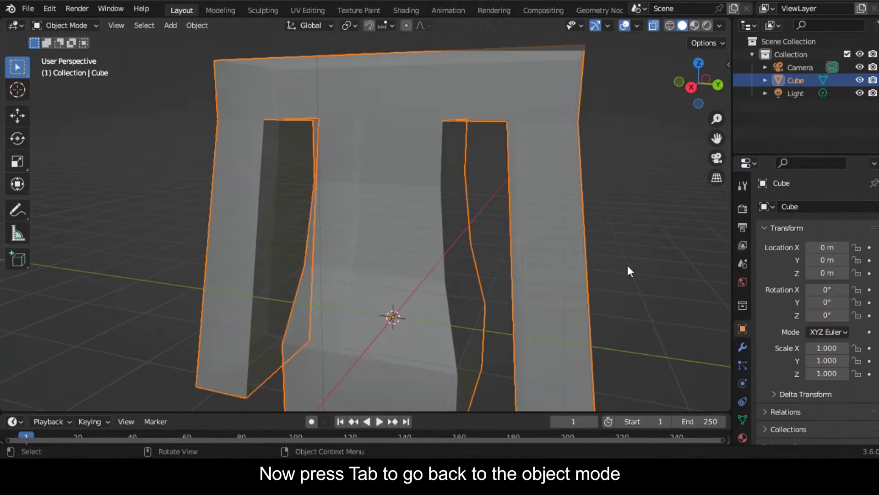
scroll(381, 229, down, 2)
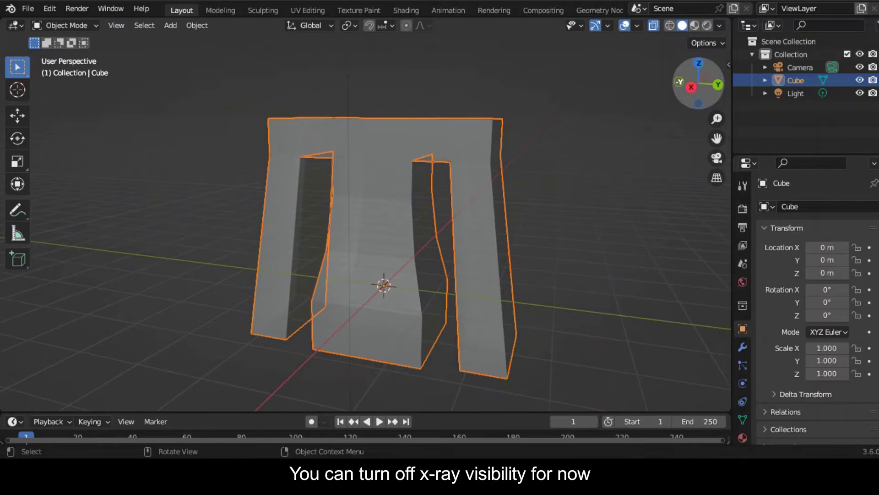
drag(694, 87, 726, 98)
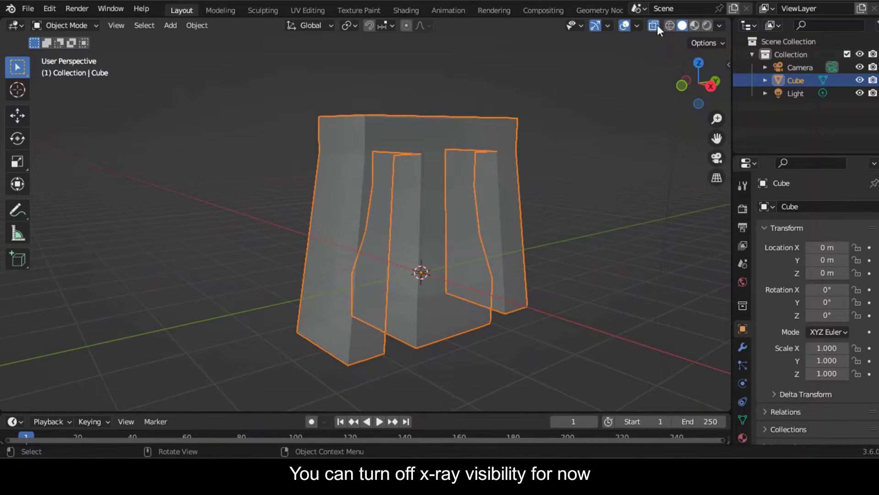
click(657, 27)
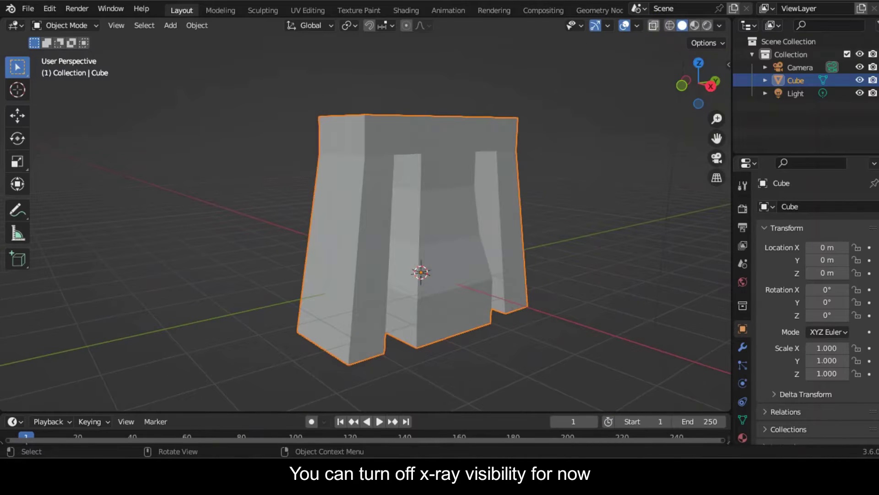
- Add a Subdivision Surface modifier to the jacket mesh and set its viewport level to 5
click(743, 347)
click(813, 211)
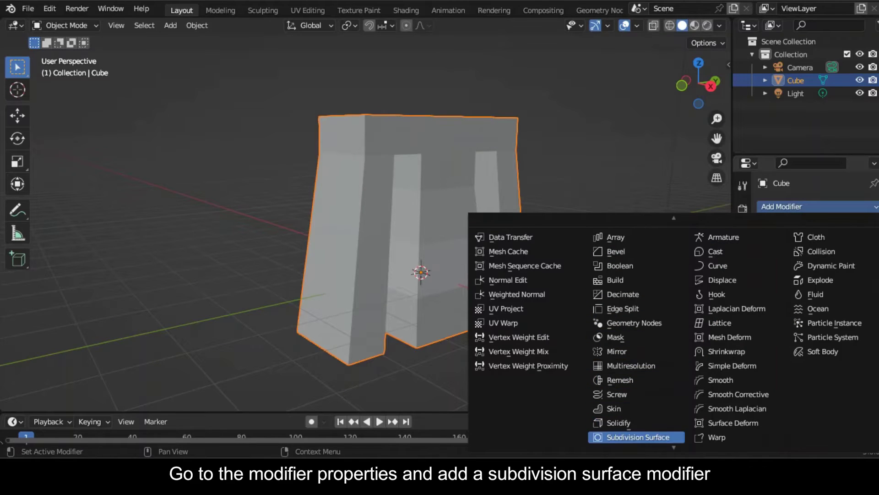
click(638, 437)
click(858, 264)
click(858, 264)
click(858, 264)
click(858, 264)
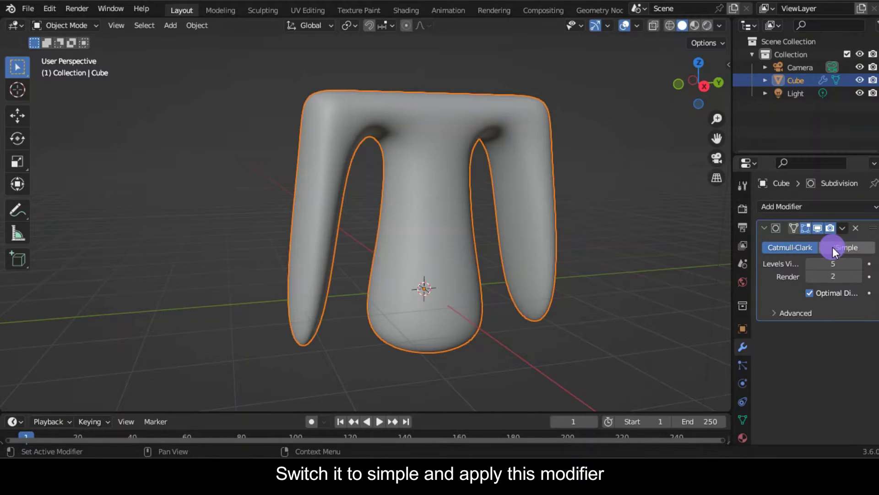
- Switch the Subdivision Surface modifier to Simple and apply it to the mesh
click(833, 248)
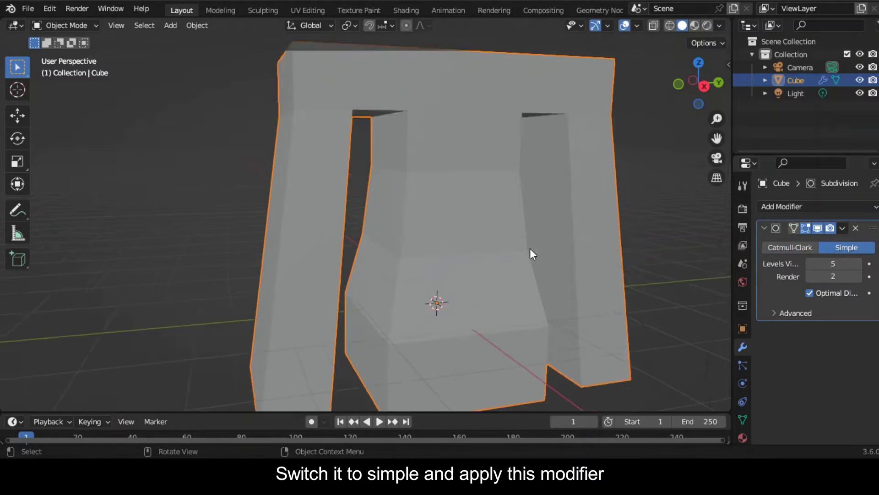
click(842, 227)
click(782, 243)
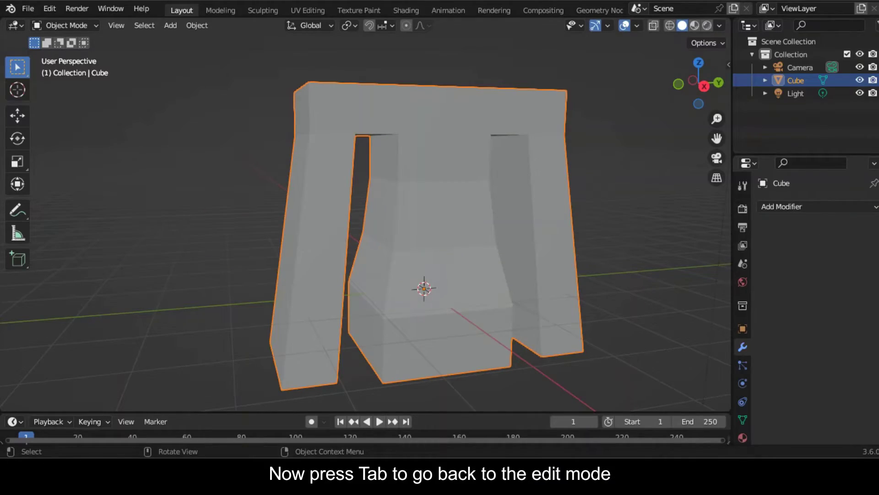
- In Edit Mode, select the horizontal edge loops around the jacket's body at the hem, waist and chest
key(Tab)
middle_drag(469, 243, 428, 83)
scroll(463, 182, up, 6)
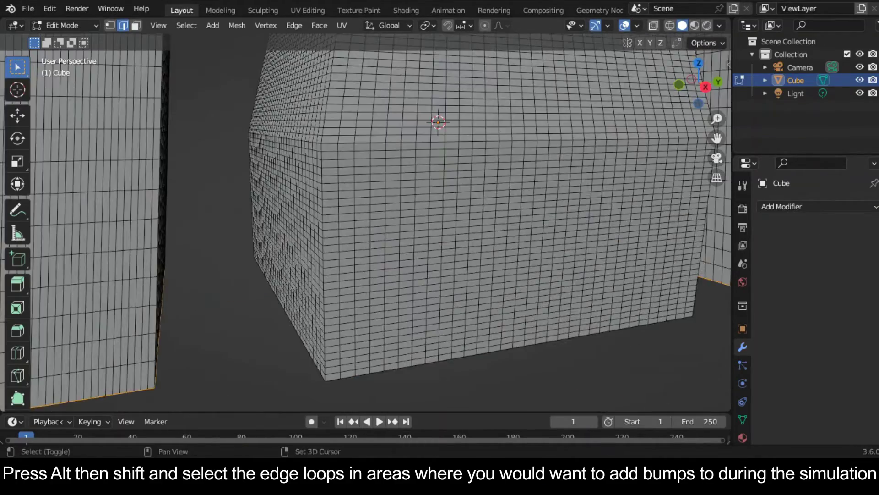
scroll(412, 183, down, 3)
alt+click(396, 316)
alt+shift+click(409, 177)
shift+middle_drag(412, 179, 442, 366)
alt+shift+click(458, 134)
shift+middle_drag(458, 275, 403, 184)
- Extend the selection with horizontal edge loops around the sleeves and vertical loops down the middle of the body and sleeves
middle_drag(481, 215, 394, 206)
alt+shift+click(572, 182)
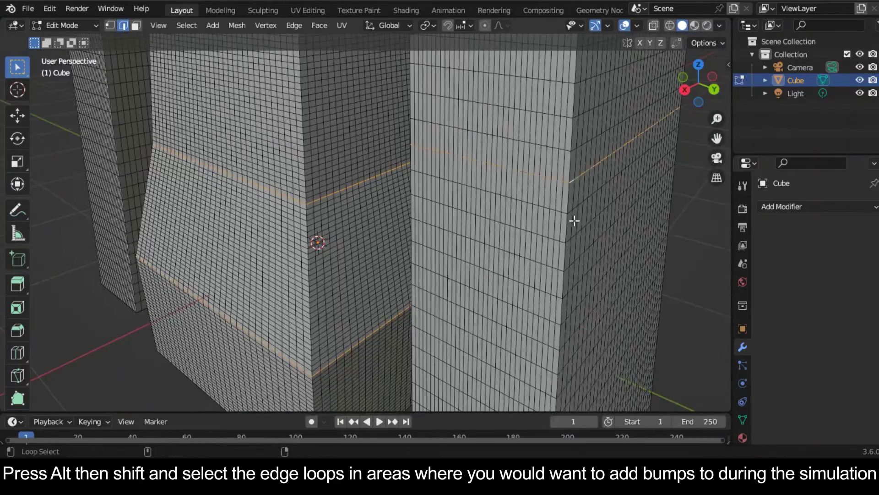
scroll(575, 220, down, 2)
alt+shift+click(501, 376)
middle_drag(412, 238, 506, 153)
scroll(513, 227, down, 4)
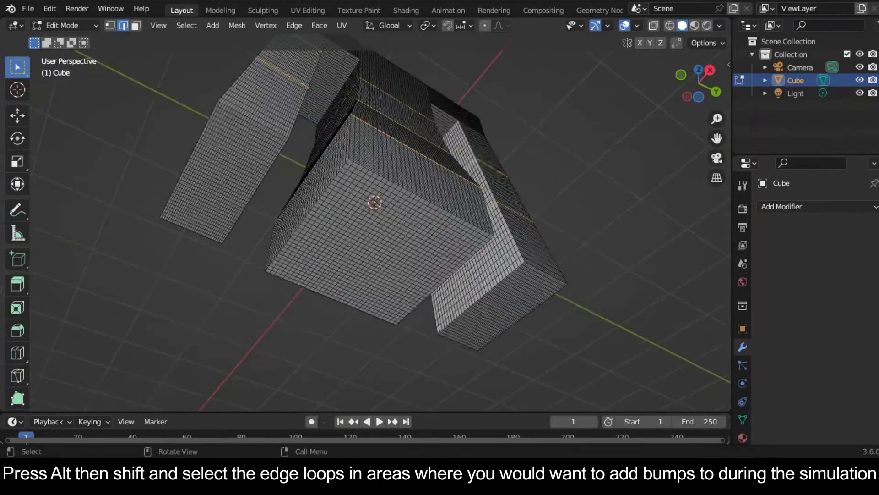
scroll(389, 197, up, 4)
alt+shift+click(280, 200)
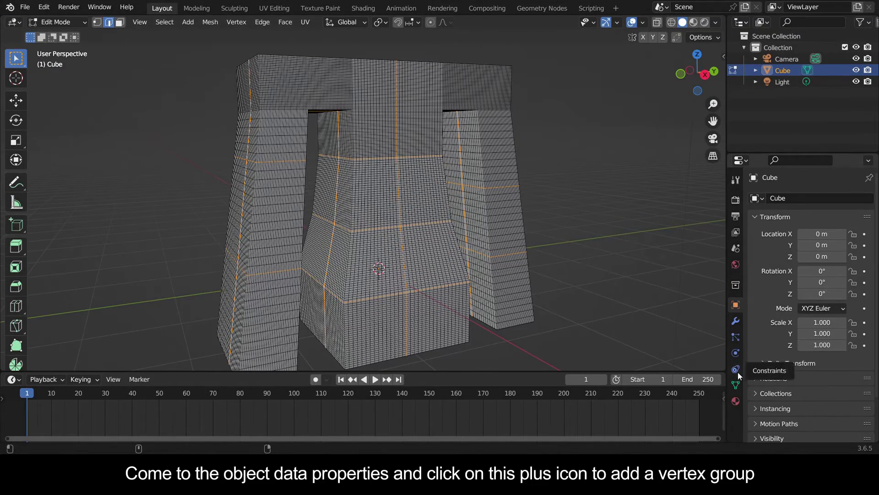
- Create a vertex group, assign the selected edge loops to it with weight 1.000, and return to Object Mode
click(736, 385)
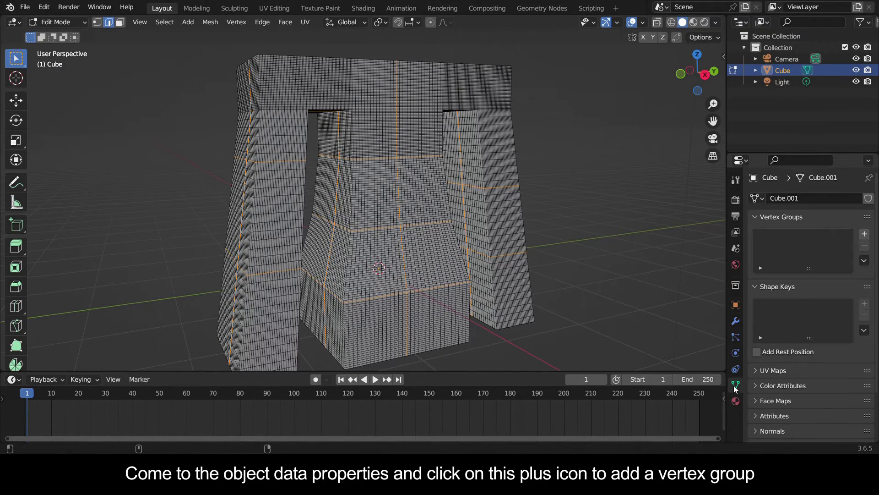
click(864, 234)
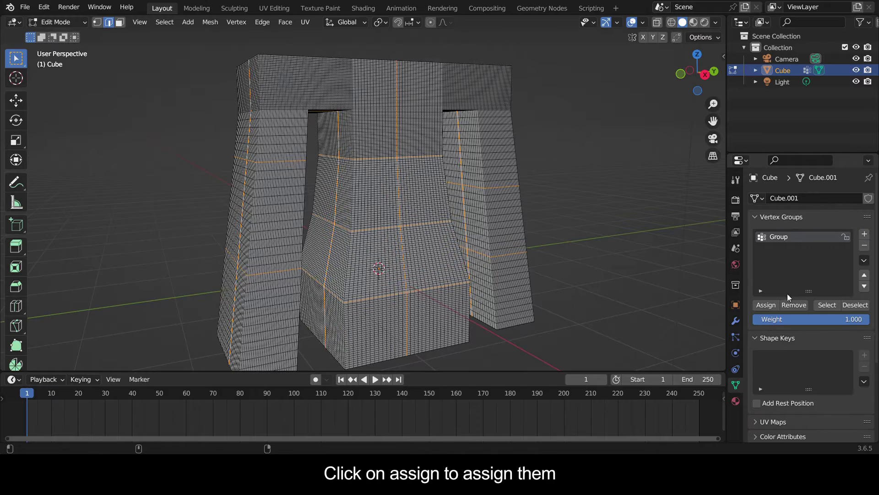
click(772, 306)
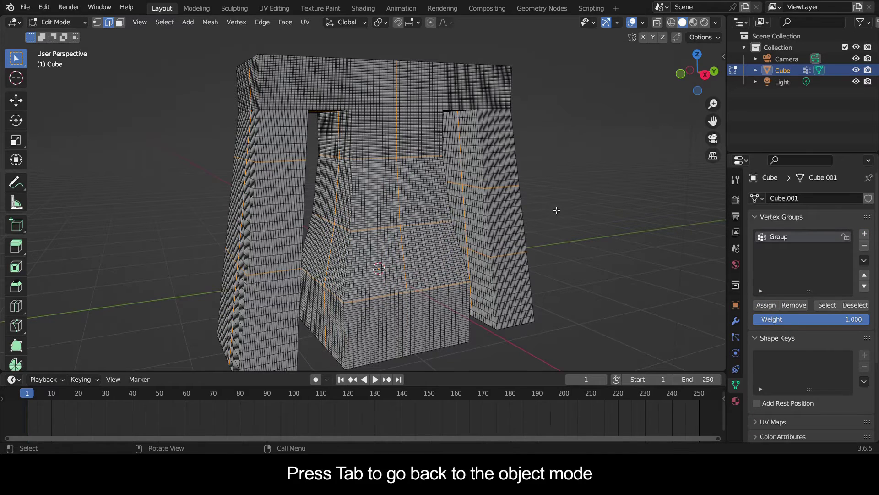
key(Tab)
drag(713, 121, 706, 116)
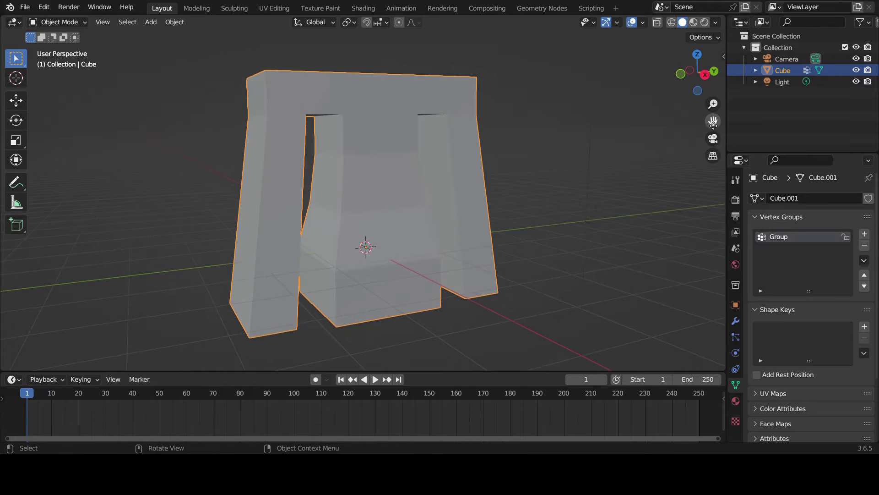
- Add Cloth physics to the jacket with Pressure enabled and preview the simulation
click(736, 353)
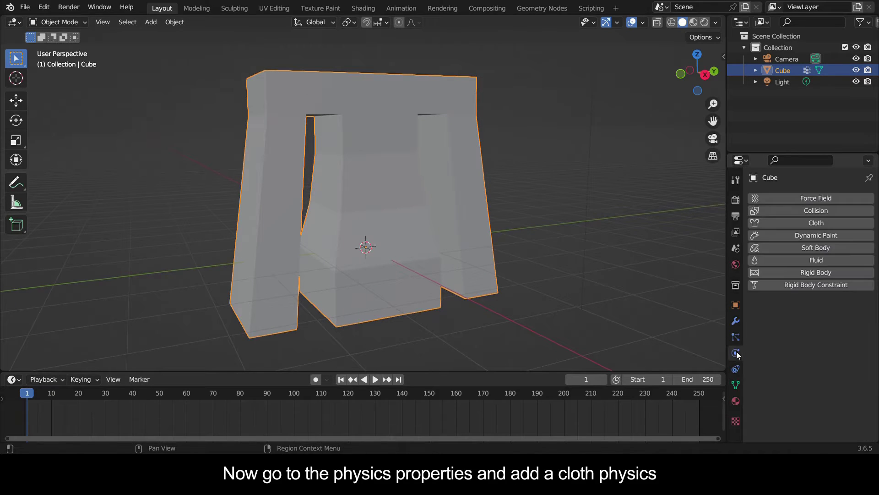
click(803, 227)
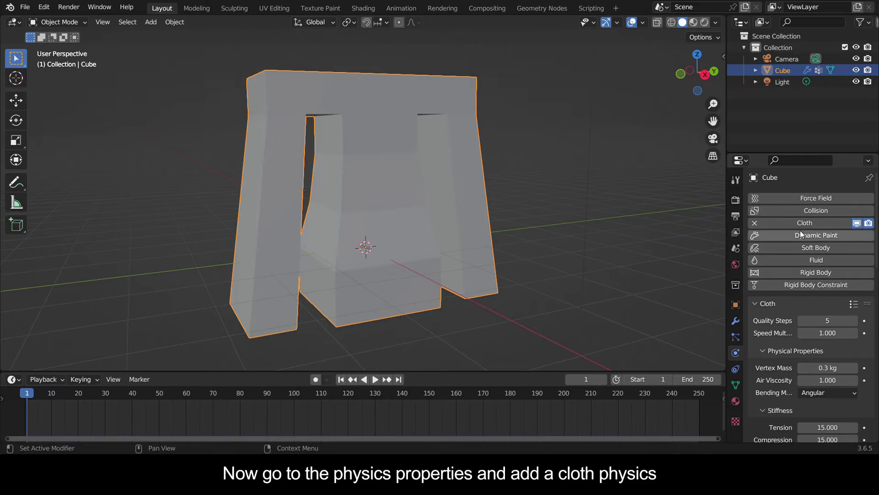
scroll(792, 346, down, 12)
scroll(794, 357, down, 7)
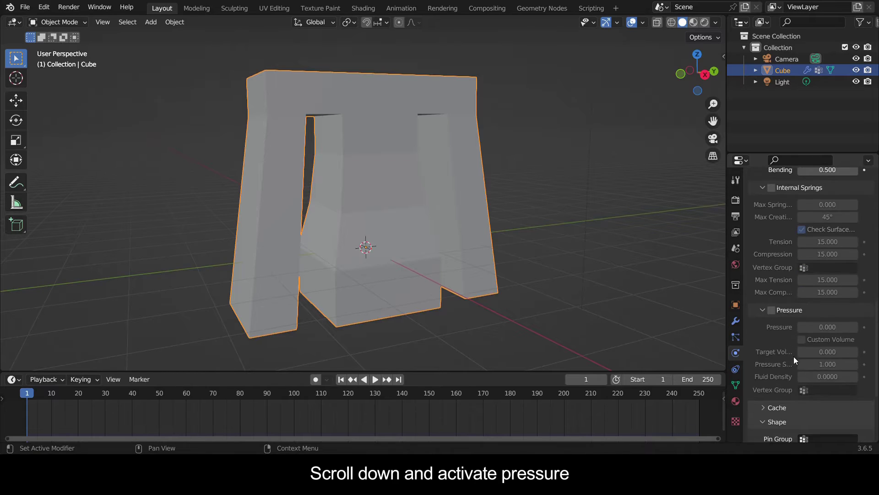
click(771, 310)
click(374, 379)
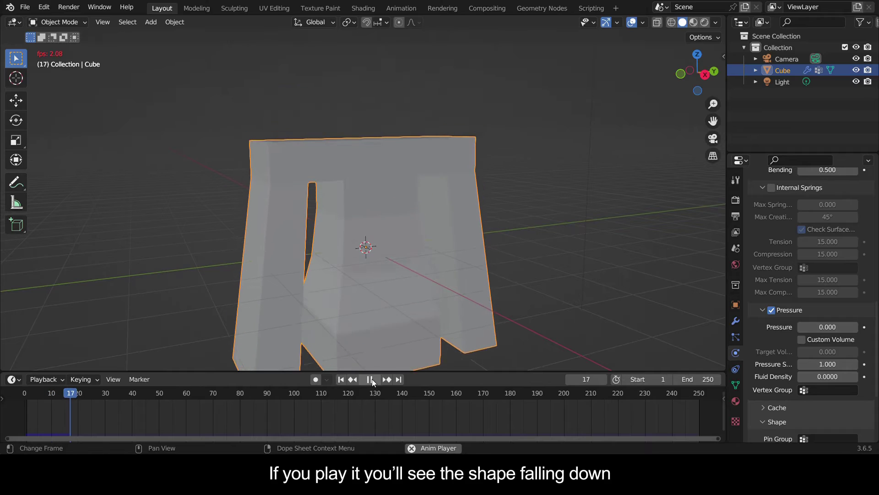
key(Escape)
- Set the cloth pressure to 40 and play the simulation
scroll(837, 356, down, 5)
scroll(837, 355, down, 1)
click(829, 218)
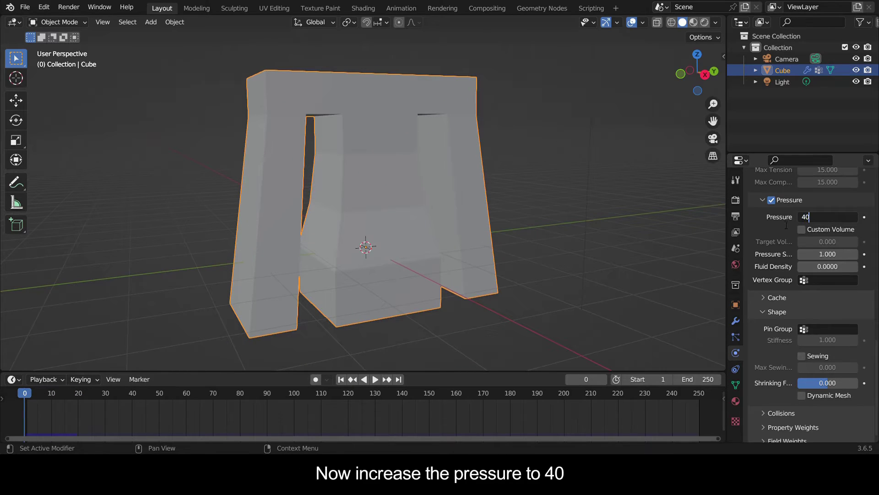
key(Return)
click(374, 380)
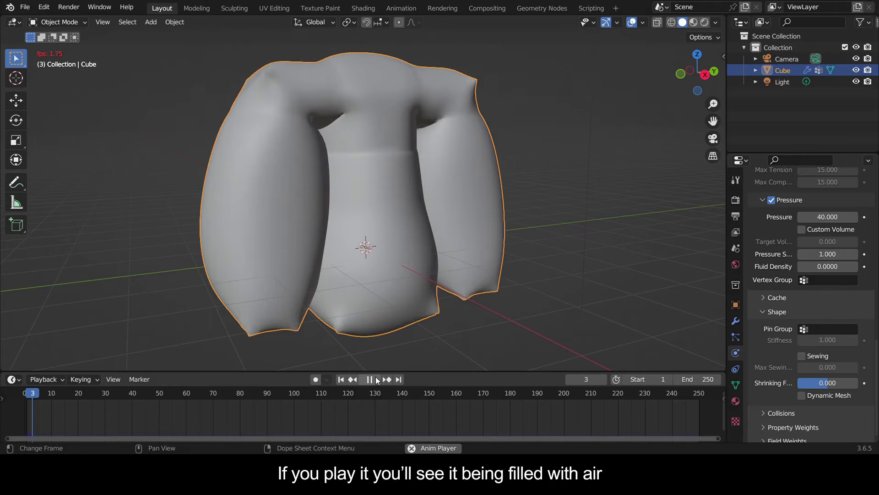
- Set the cloth's pin group to the vertex group "Group" and preview the simulation
scroll(769, 414, down, 1)
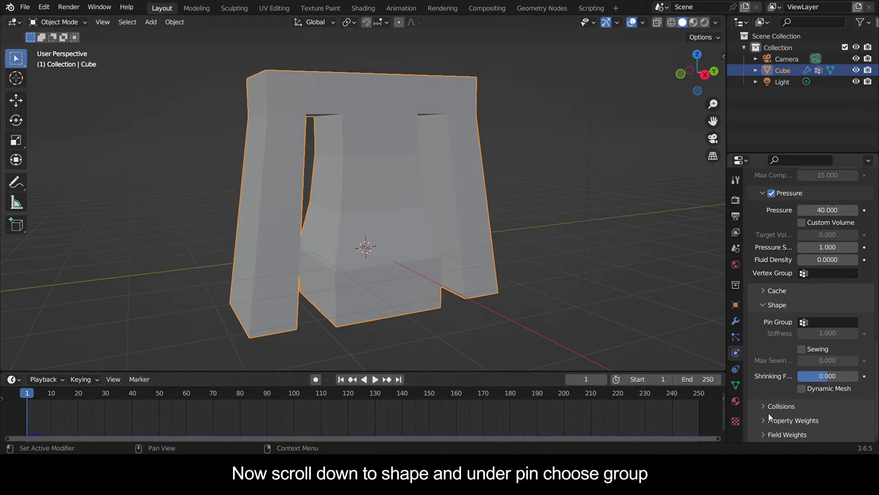
click(776, 304)
scroll(823, 335, down, 4)
click(823, 336)
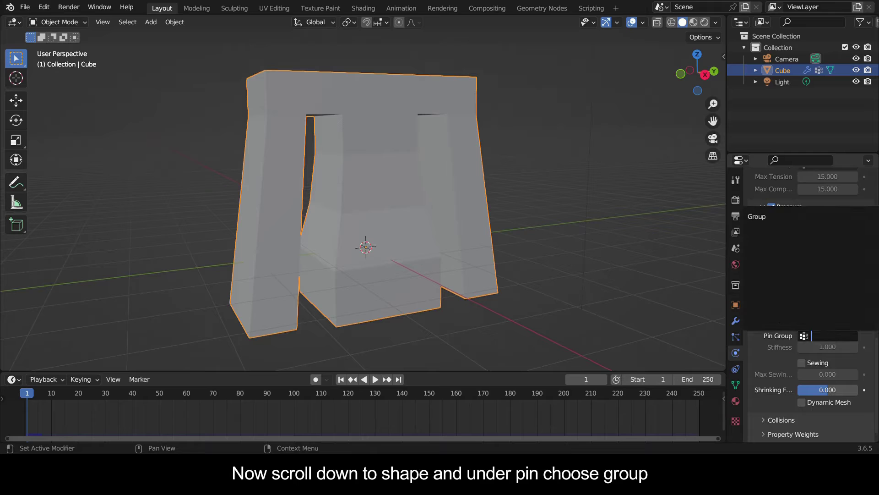
click(799, 217)
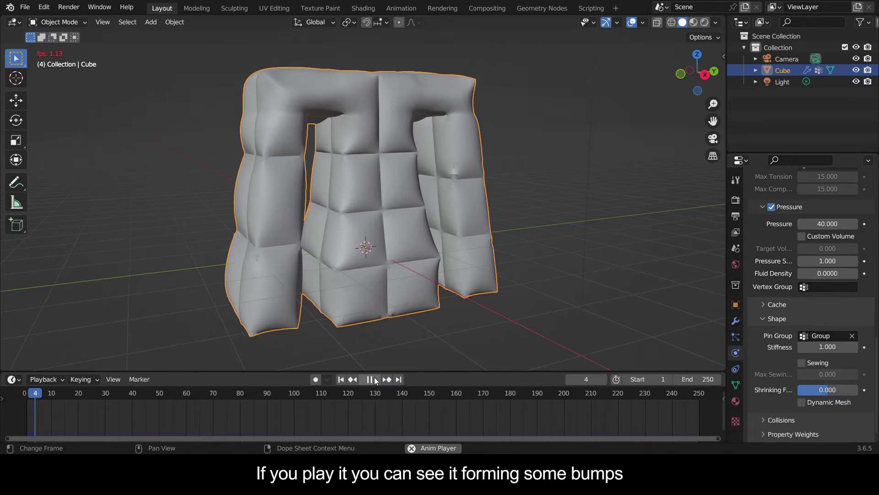
click(375, 380)
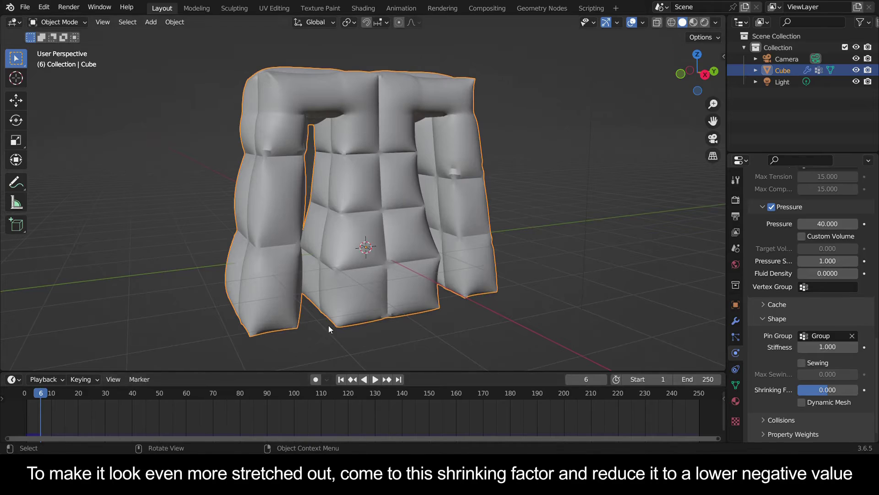
- Set the cloth's Shrinking Factor to -0.881 and play the simulation from the first frame
key(shift+Left)
scroll(837, 268, up, 4)
scroll(824, 348, down, 5)
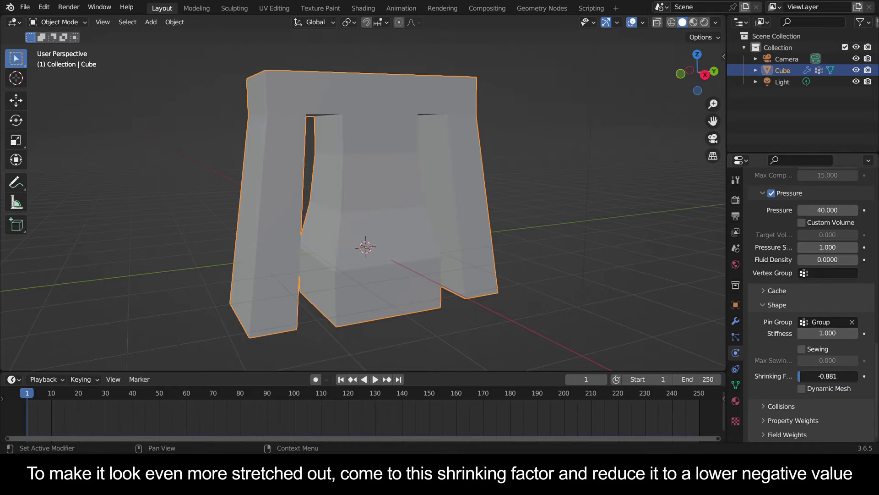
click(375, 379)
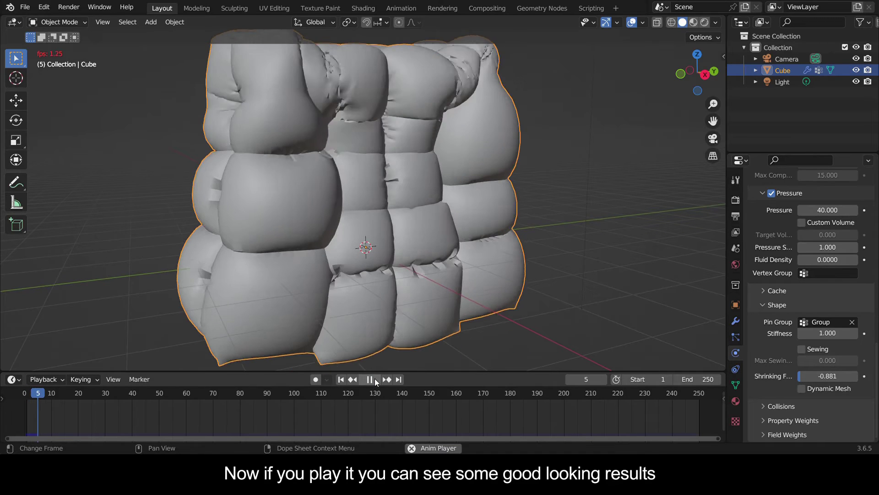
click(375, 379)
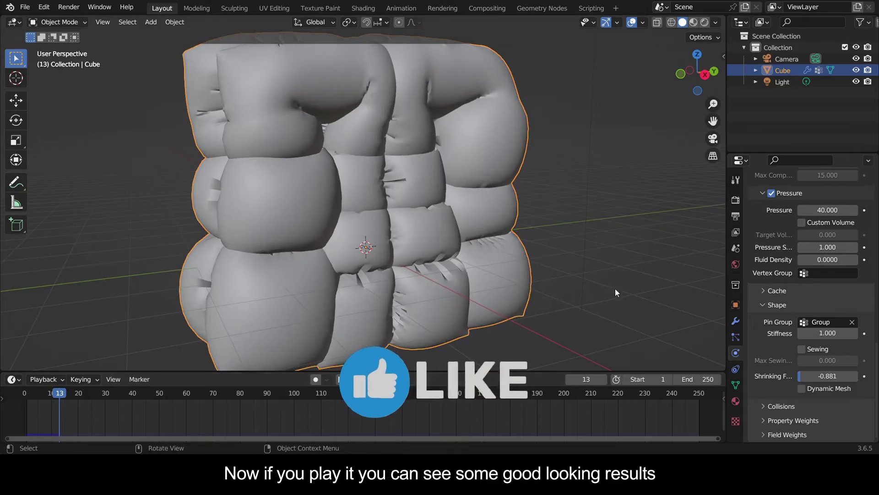
- In Edit Mode, add more vertical edge loops along the sleeve corners and across the arms to the selected seams
scroll(616, 293, down, 2)
drag(697, 73, 724, 85)
key(Tab)
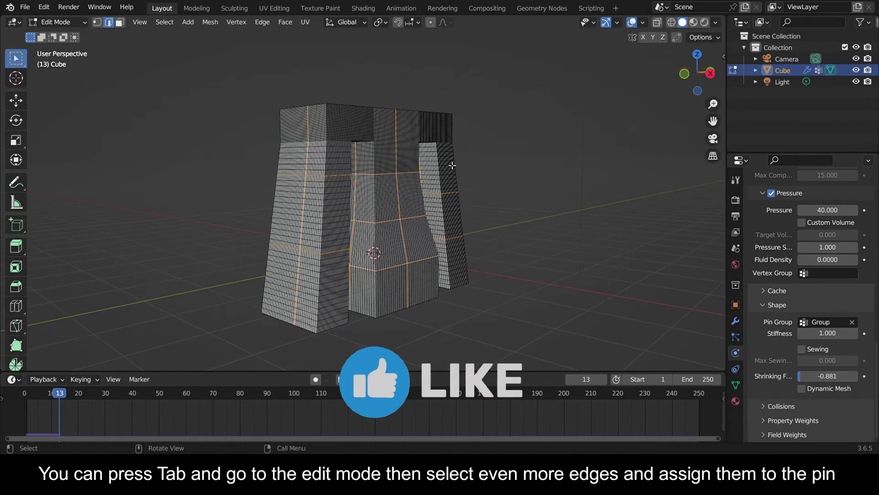
scroll(394, 193, up, 2)
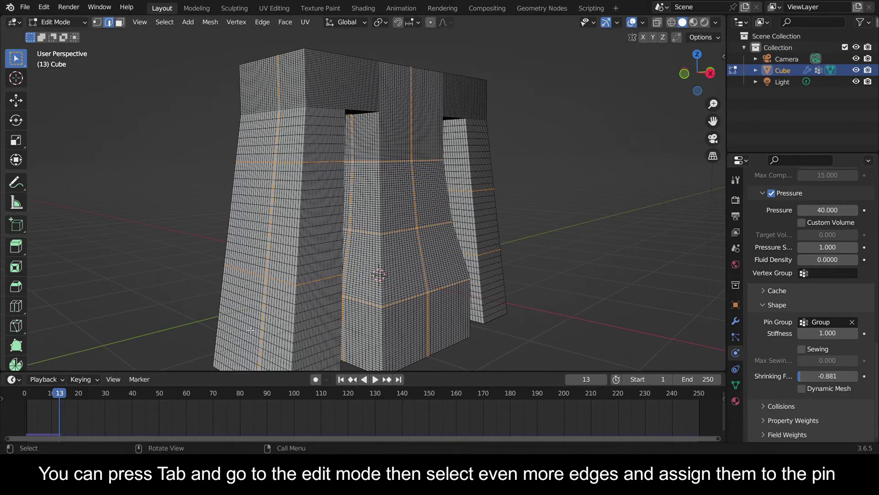
middle_drag(450, 166, 440, 192)
scroll(439, 193, up, 5)
alt+shift+click(393, 171)
scroll(392, 171, down, 6)
middle_drag(393, 171, 275, 160)
scroll(668, 147, up, 5)
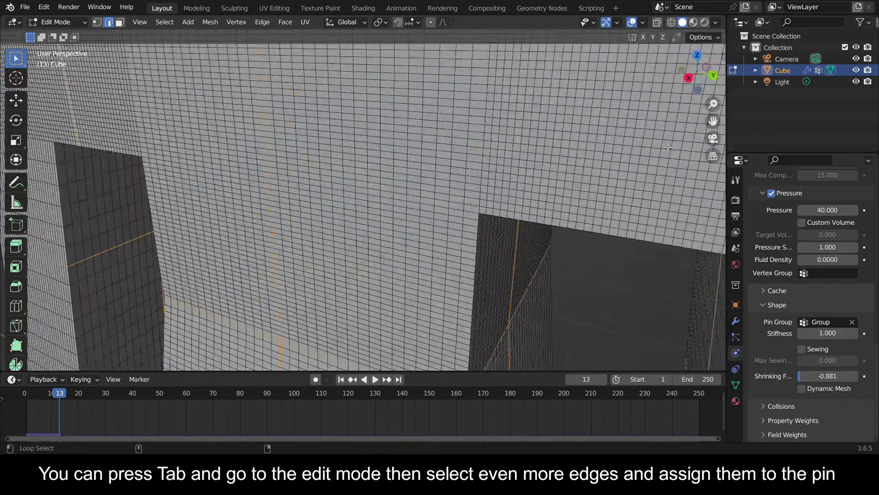
scroll(668, 147, down, 5)
middle_drag(668, 147, 413, 169)
alt+shift+click(650, 208)
middle_drag(649, 208, 458, 201)
- Assign the enlarged edge selection to the existing vertex group and replay the cloth simulation in Object Mode
click(735, 384)
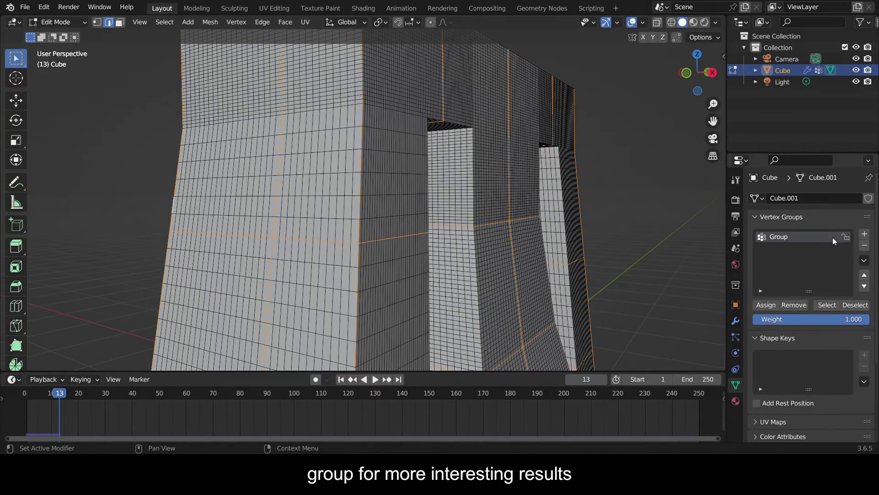
click(766, 305)
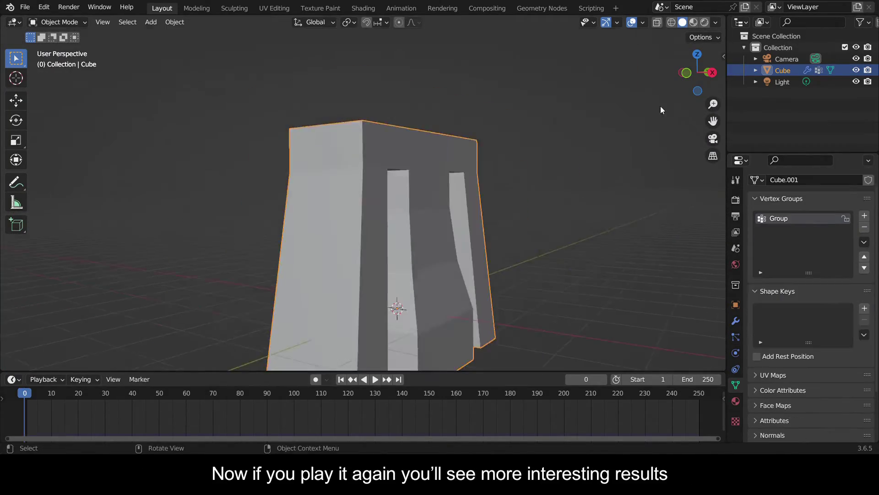
click(375, 380)
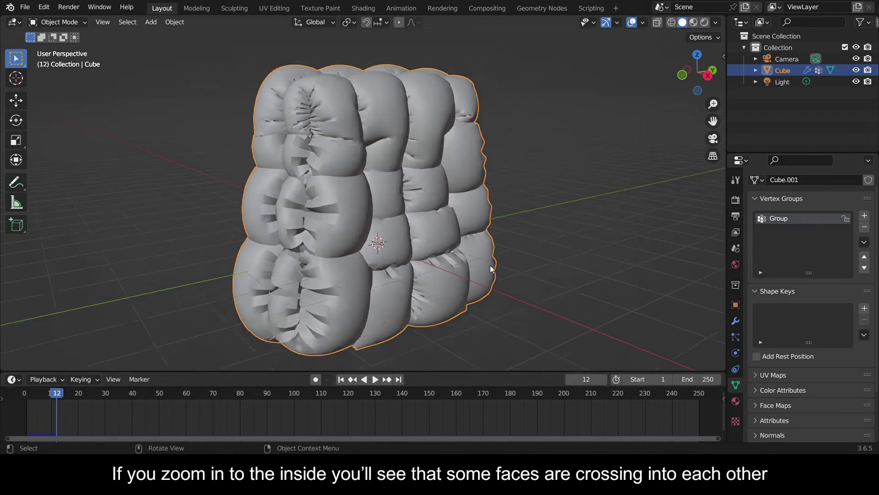
- Examine the inside of the inflated jacket and its overall front for intersecting faces
middle_drag(490, 271, 655, 105)
scroll(510, 230, up, 12)
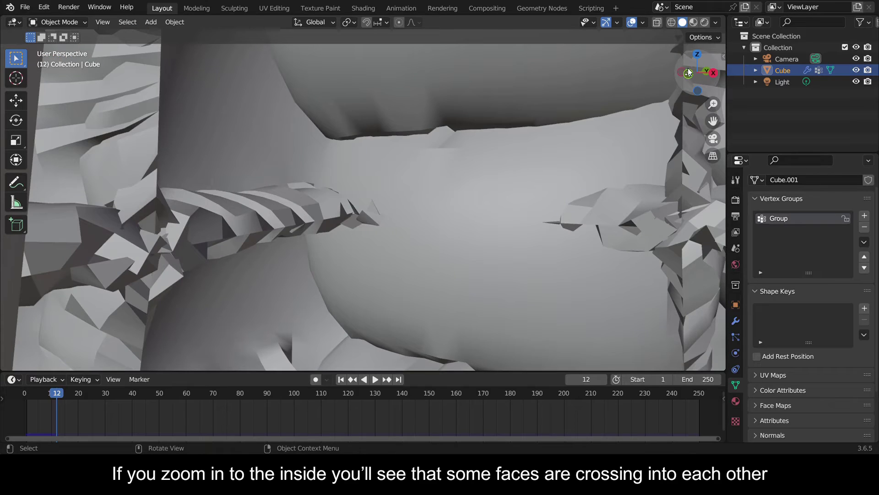
drag(688, 72, 675, 73)
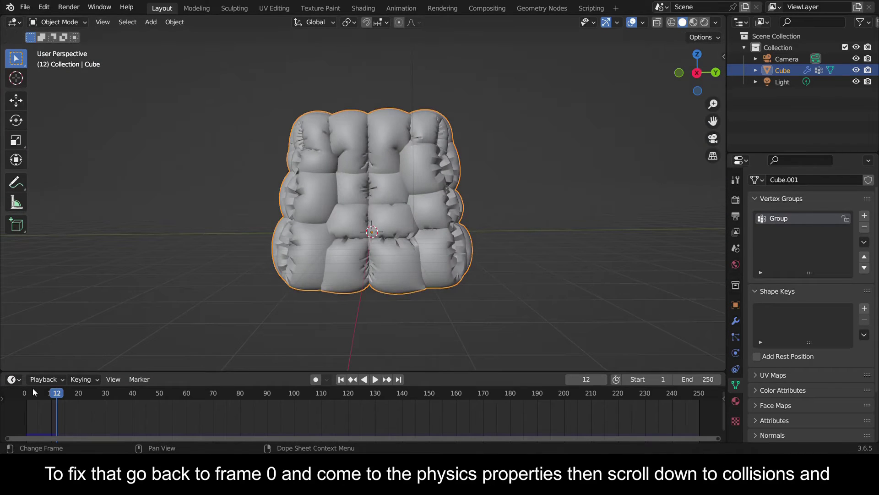
- Return to frame 0 and enable Self Collisions in the jacket's cloth physics settings
click(25, 397)
drag(697, 72, 751, 91)
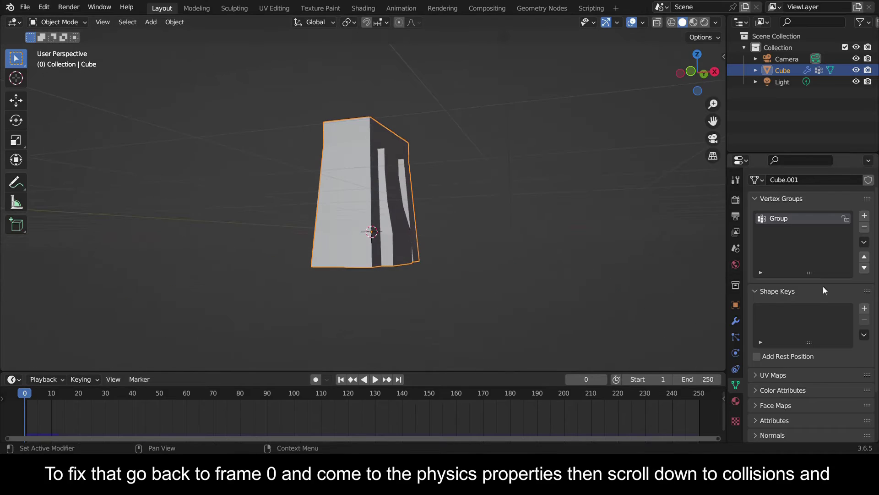
click(736, 353)
scroll(800, 350, down, 10)
drag(687, 78, 714, 78)
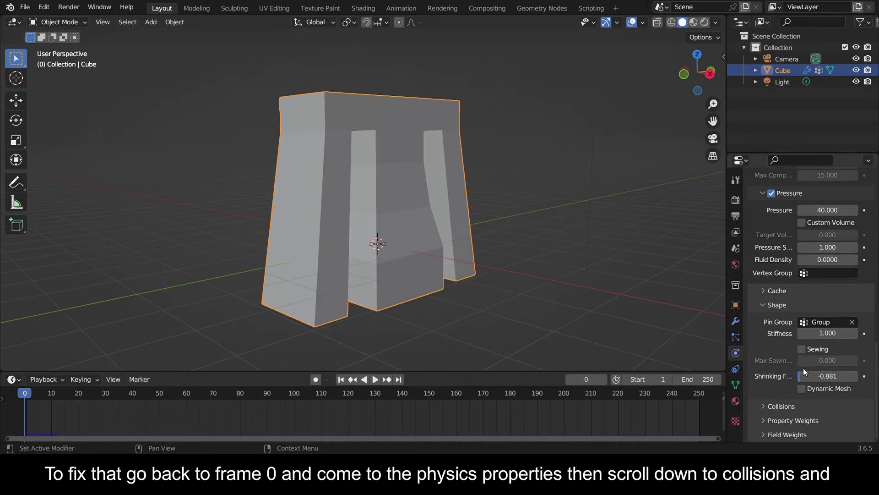
click(763, 406)
scroll(788, 389, down, 8)
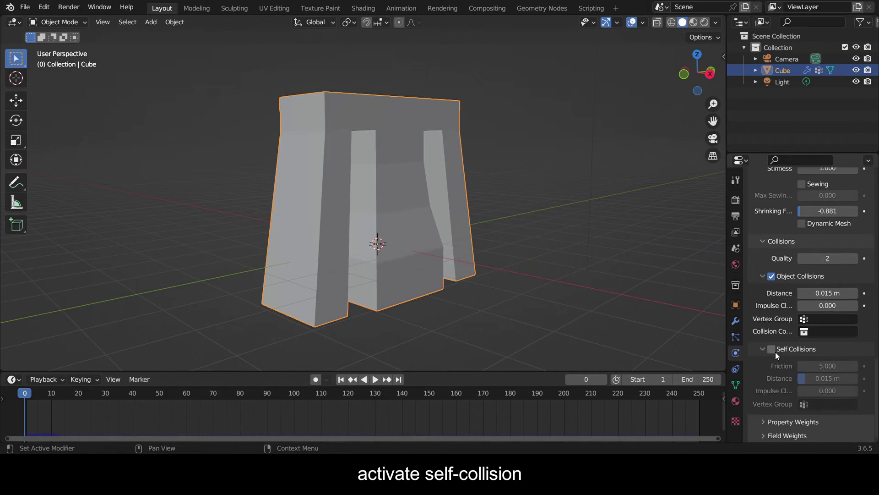
click(774, 351)
- Set the end frame of both the cloth simulation cache and the scene's animation range to 50
scroll(811, 359, up, 12)
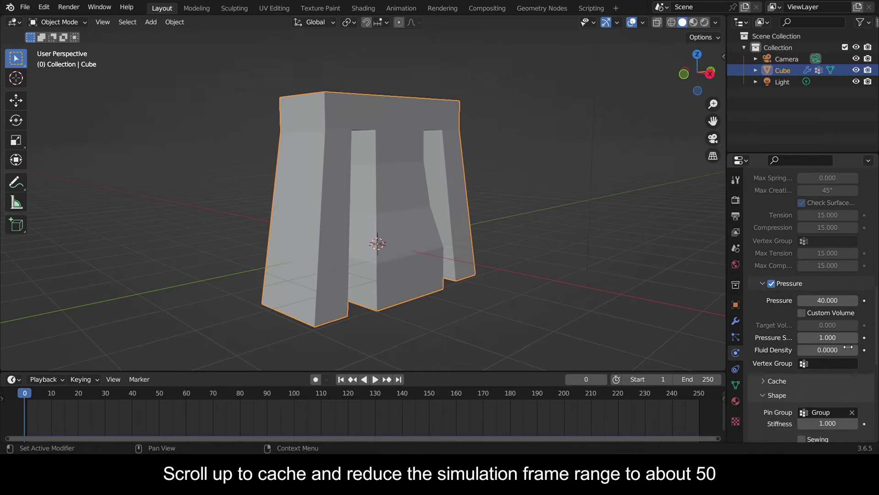
click(765, 380)
scroll(790, 378, down, 8)
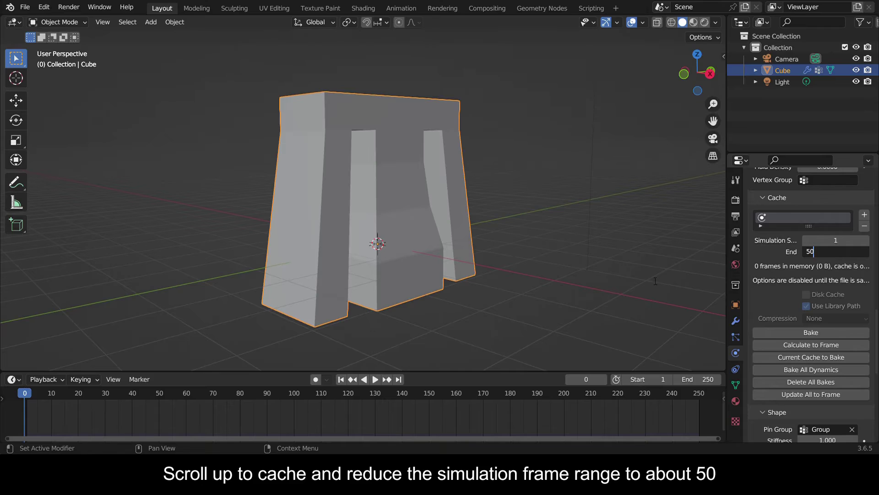
key(Return)
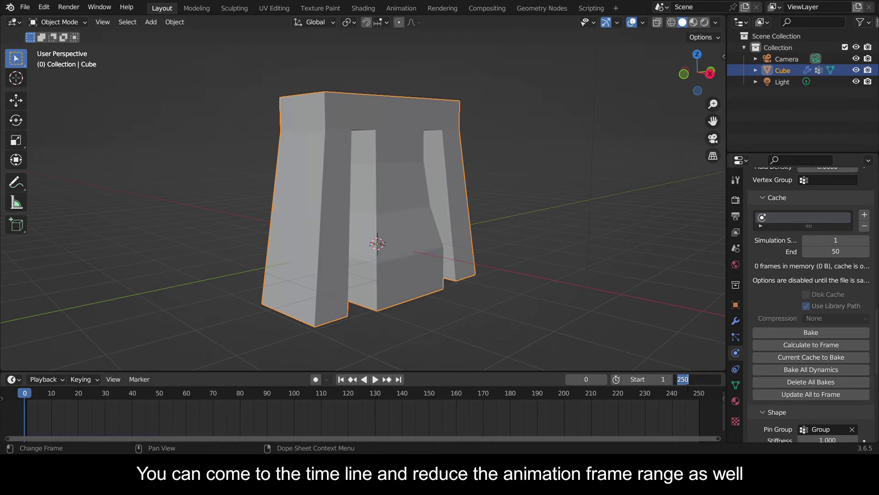
text(50)
key(Return)
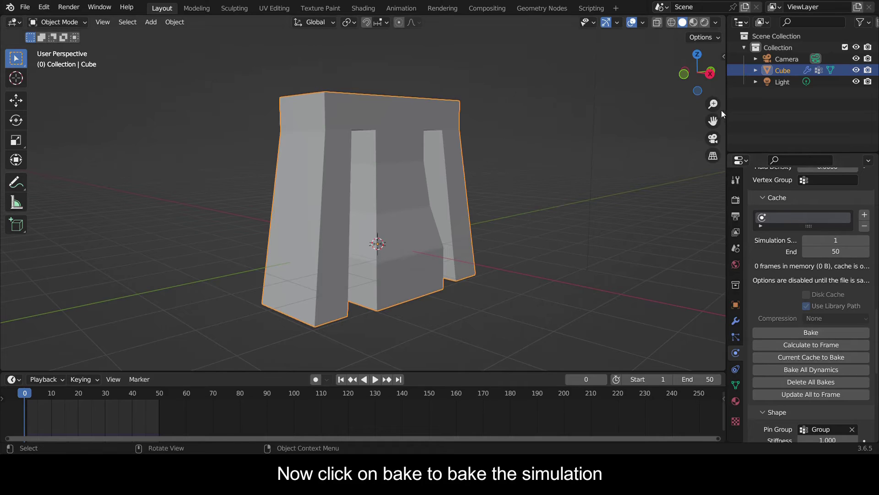
- Bake the cloth simulation, play it back to frame 40 and inspect the inflated jacket from several sides
middle_drag(722, 113, 714, 109)
click(810, 332)
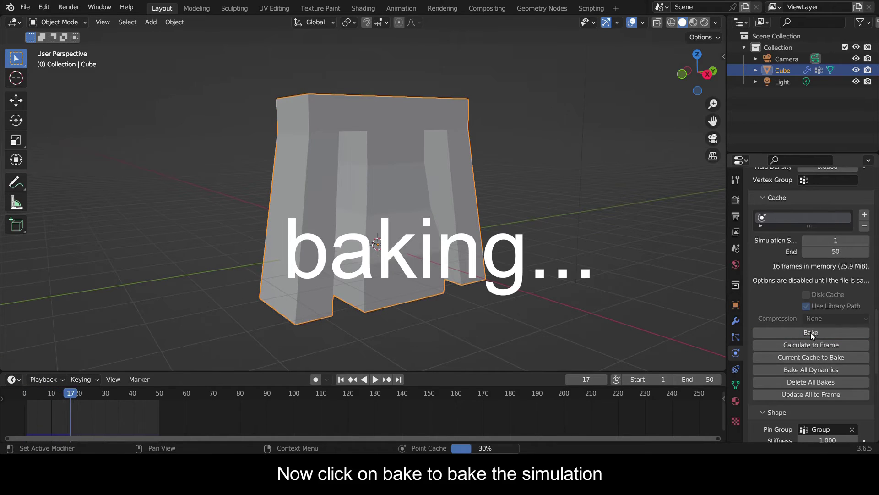
click(375, 379)
click(376, 379)
drag(698, 74, 726, 53)
scroll(658, 82, down, 5)
drag(691, 77, 618, 84)
scroll(666, 91, up, 3)
click(680, 73)
scroll(666, 102, up, 1)
scroll(492, 273, down, 1)
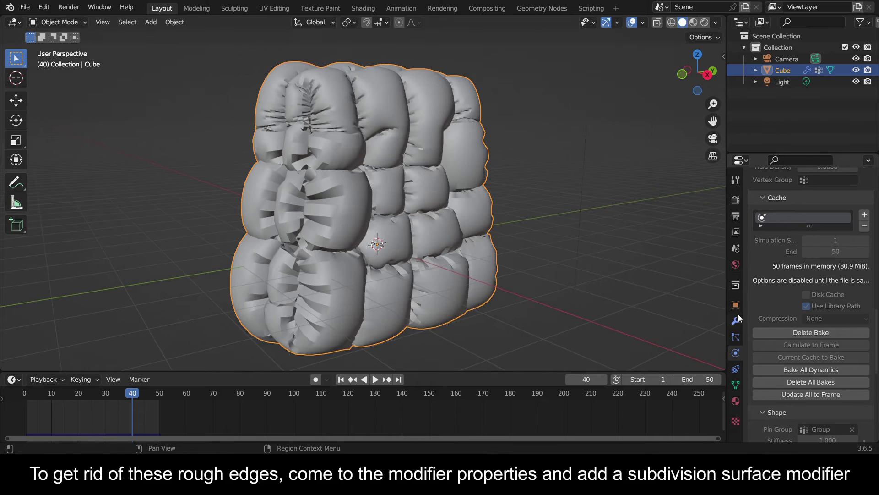
- Add a Subdivision Surface modifier to the jacket, following the Cloth modifier
scroll(802, 297, down, 4)
click(736, 321)
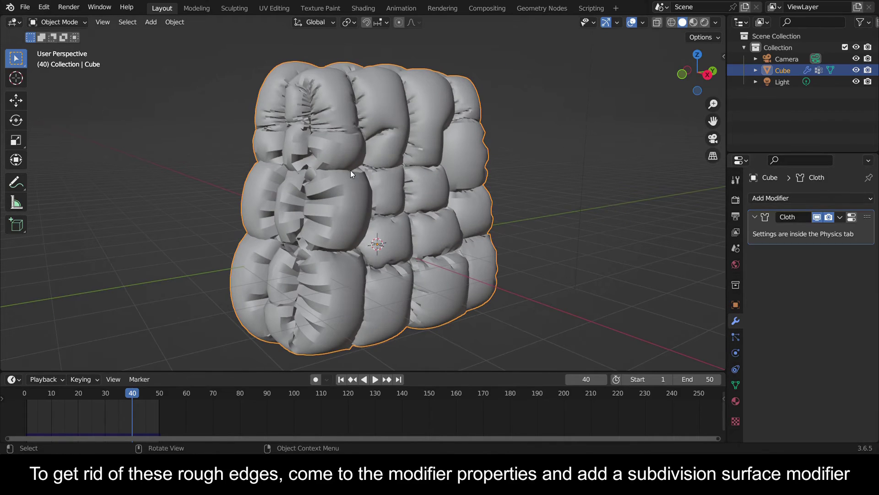
click(778, 198)
click(660, 407)
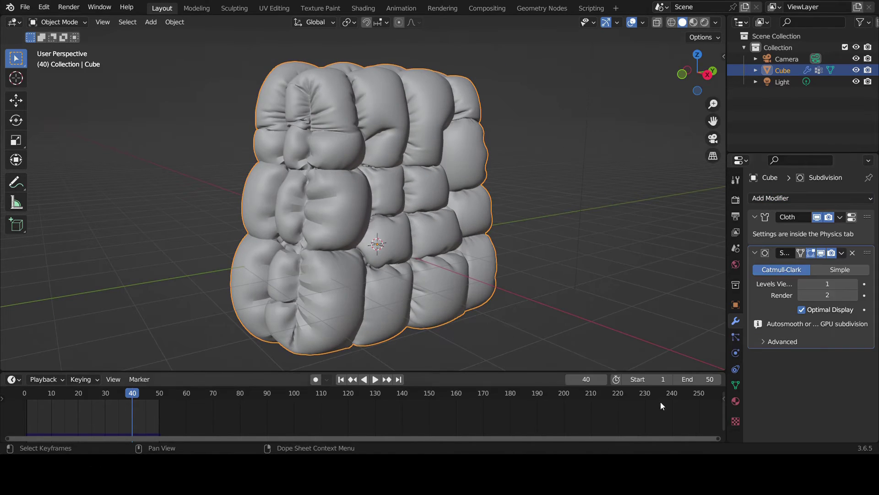
- Set both the viewport and render levels of the Subdivision Surface modifier to 3
scroll(352, 158, up, 4)
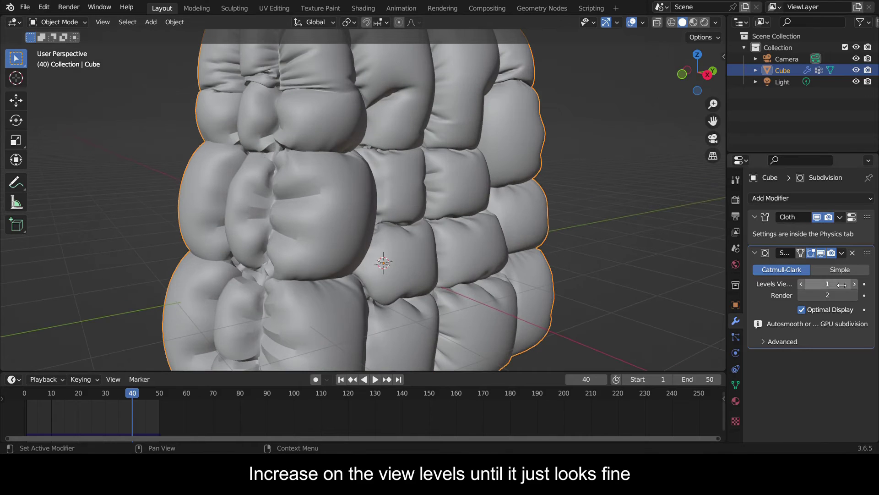
click(855, 285)
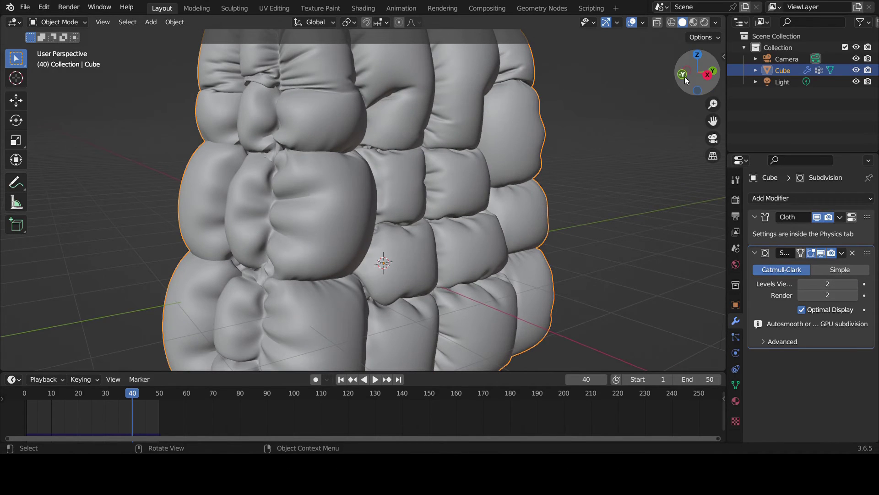
mouse_move(686, 80)
mouse_down()
mouse_move(701, 76)
mouse_move(692, 87)
mouse_up()
click(856, 285)
scroll(627, 93, down, 2)
scroll(461, 250, down, 2)
scroll(461, 250, down, 2)
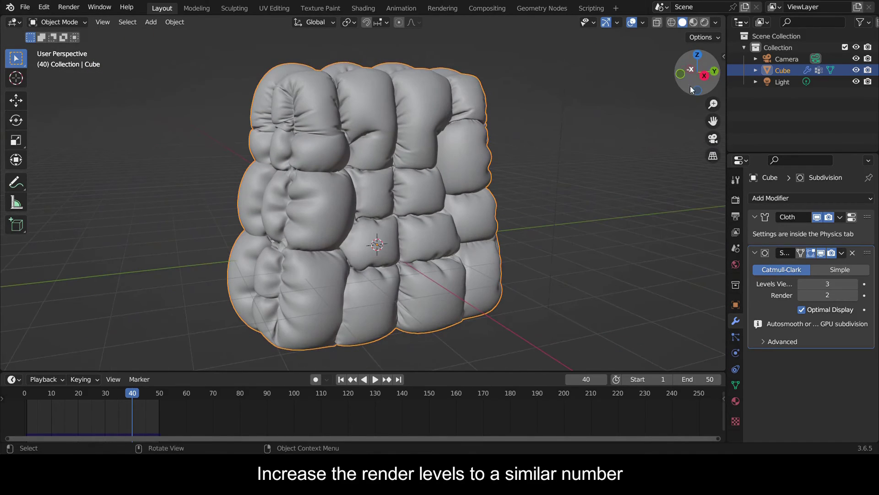
click(854, 294)
- Apply Shade Auto Smooth to the inflated jacket and view the smoothed surface
scroll(578, 276, up, 3)
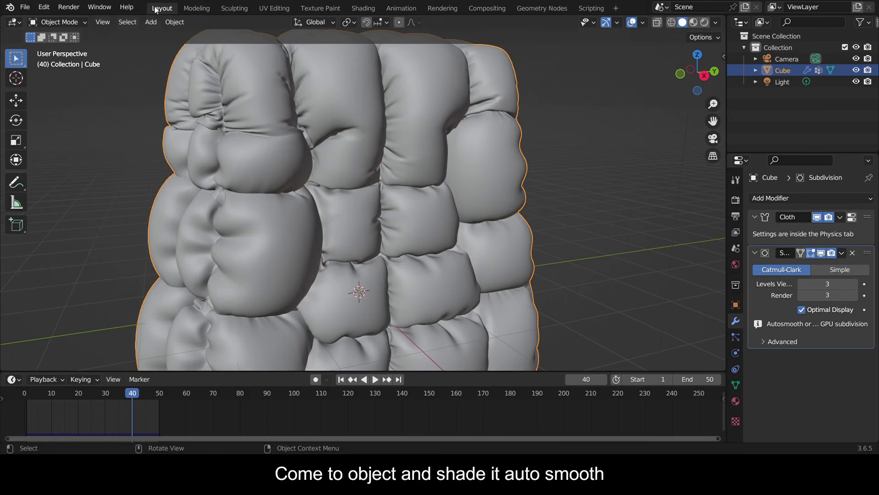
click(173, 22)
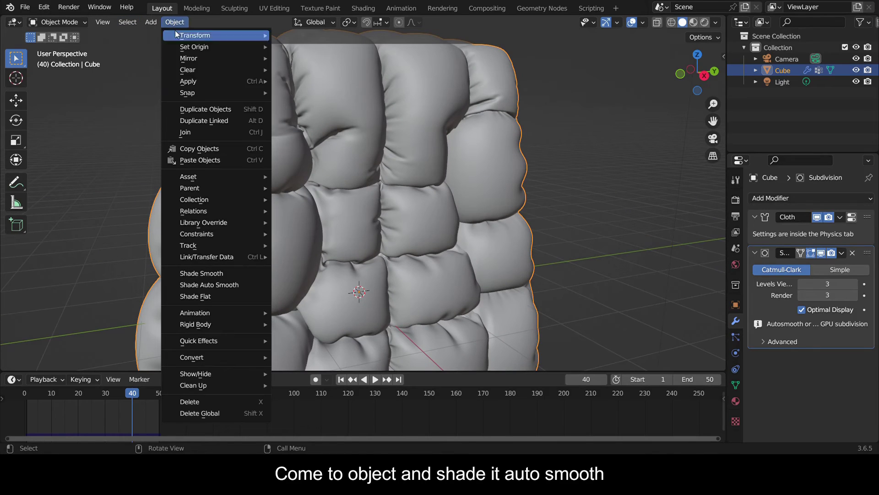
click(226, 287)
scroll(503, 206, down, 1)
mouse_move(697, 71)
mouse_down()
mouse_move(716, 69)
mouse_move(703, 71)
mouse_up()
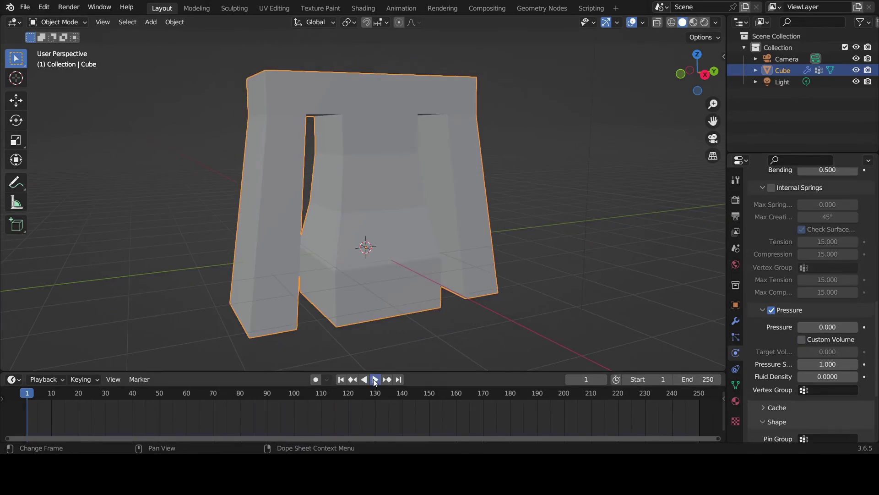
scroll(850, 233, down, 5)
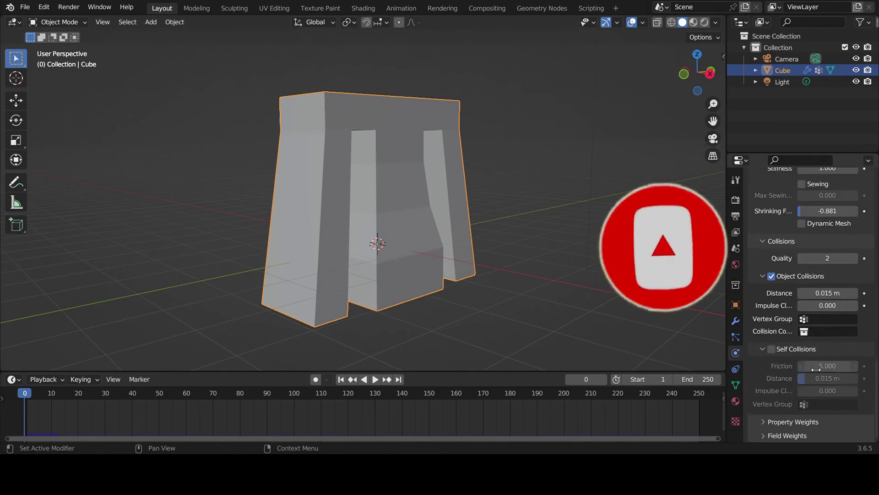
scroll(811, 298, up, 5)
click(811, 333)
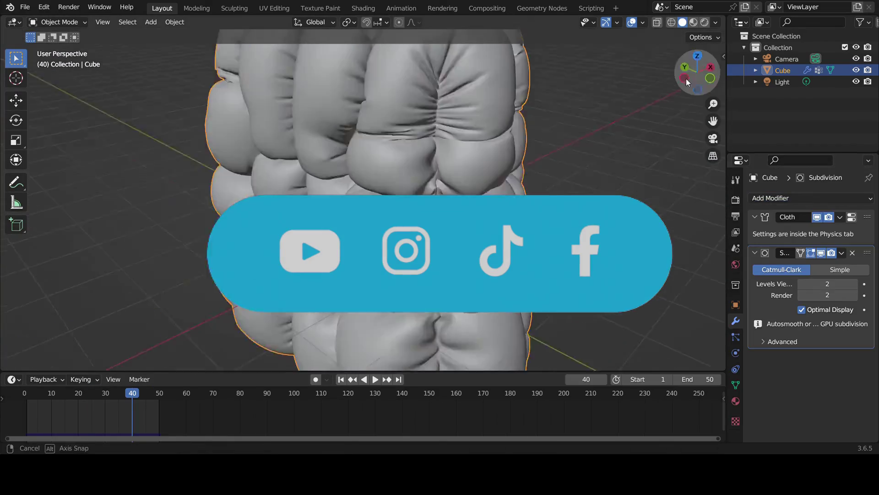
drag(686, 78, 696, 73)
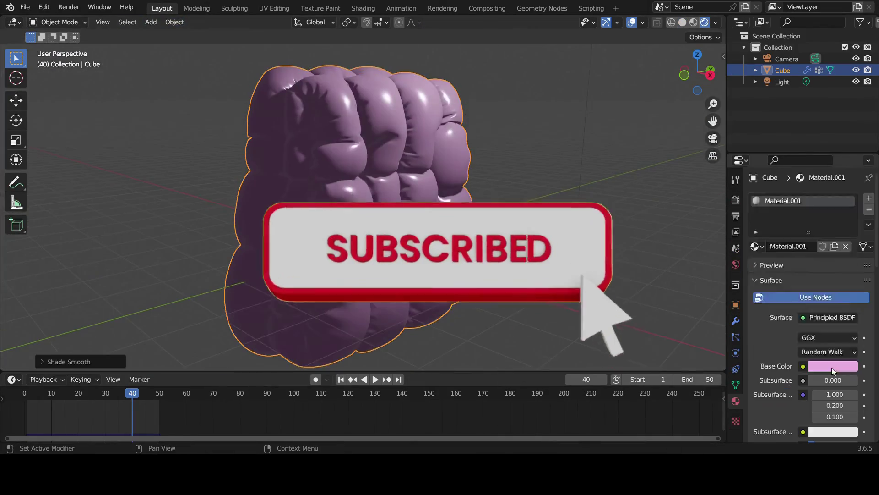
scroll(833, 371, down, 10)
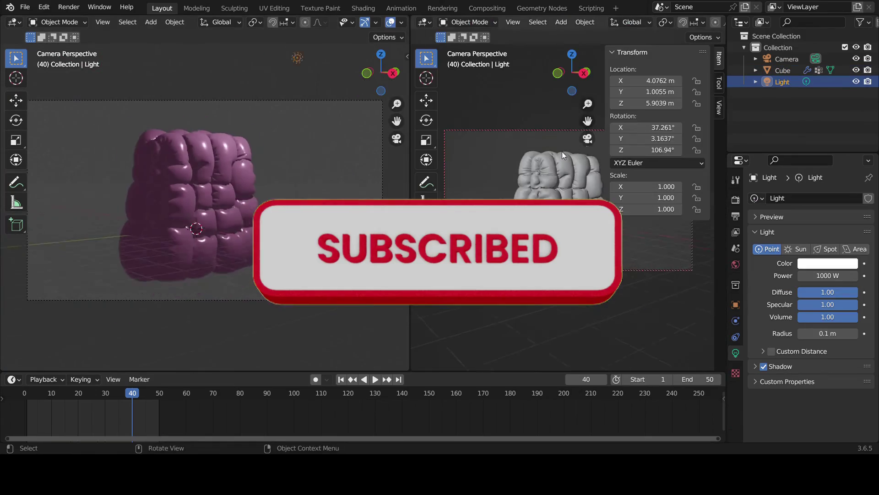